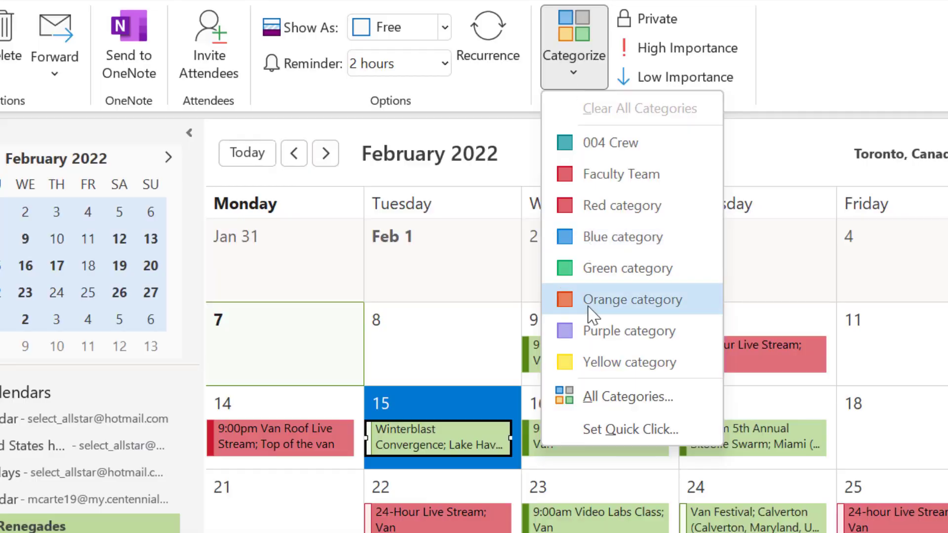
{"action": "left_click", "coordinate": [609, 330]}
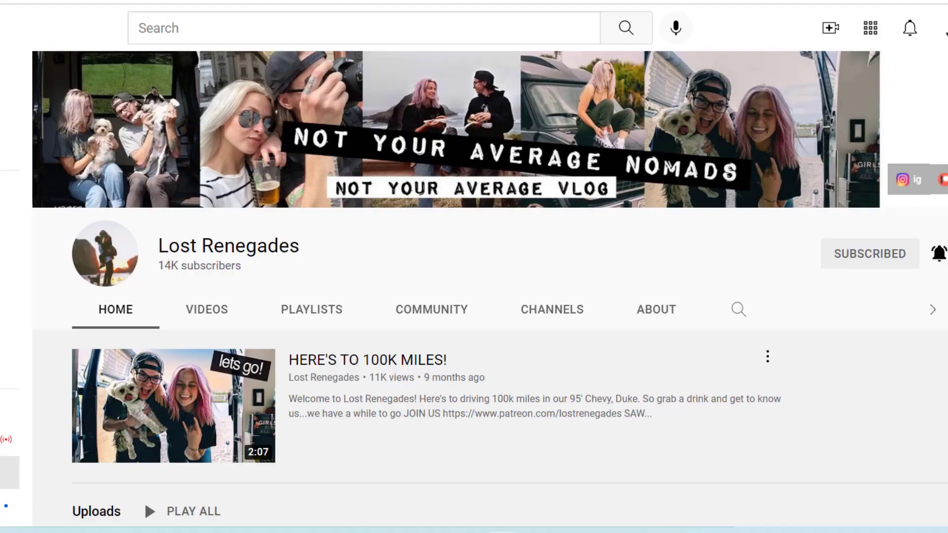
{"action": "scroll", "coordinate": [489, 289], "scroll_direction": "down", "scroll_amount": 6}
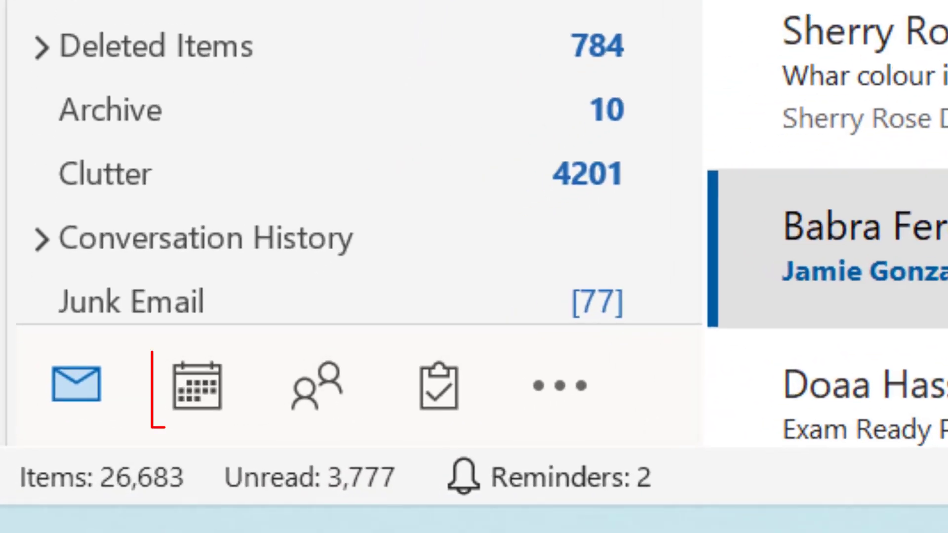
Switch to the calendar and create a new calendar folder named "Lost Renegades" under the existing Calendar
{"action": "left_click", "coordinate": [211, 401]}
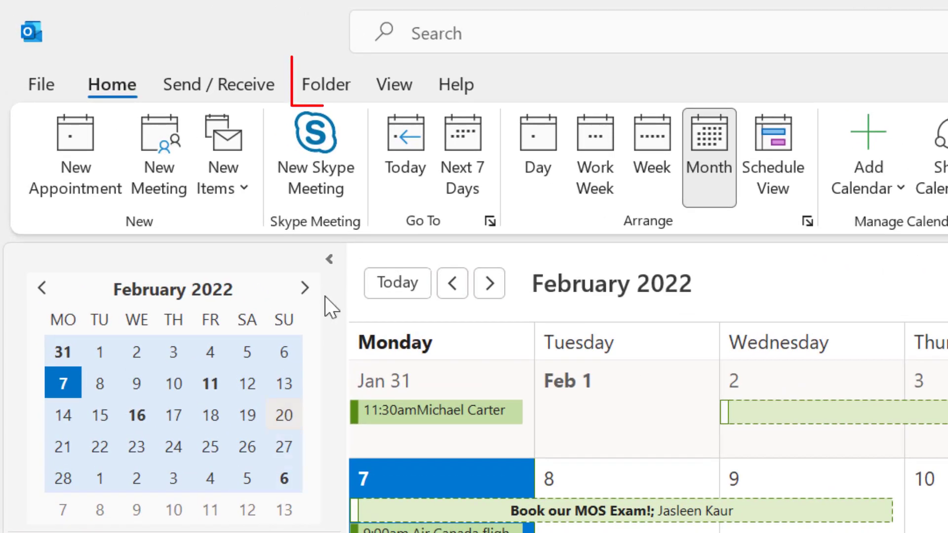
{"action": "left_click", "coordinate": [323, 84]}
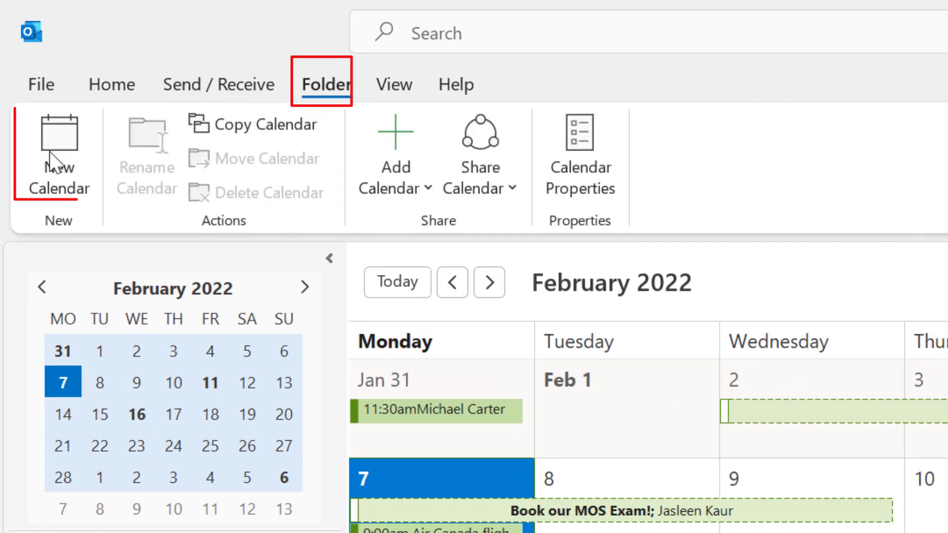
{"action": "left_click", "coordinate": [67, 158]}
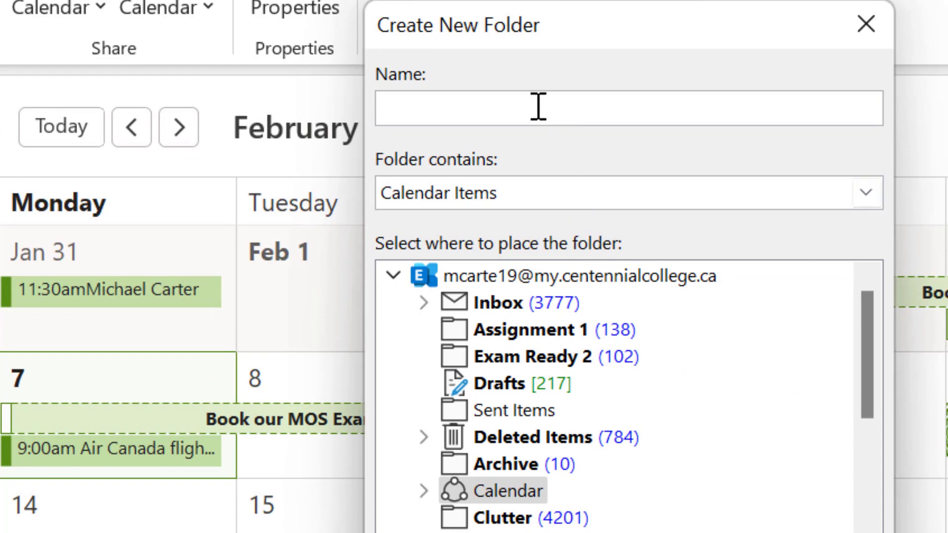
{"action": "type", "text": "Lost Renegades"}
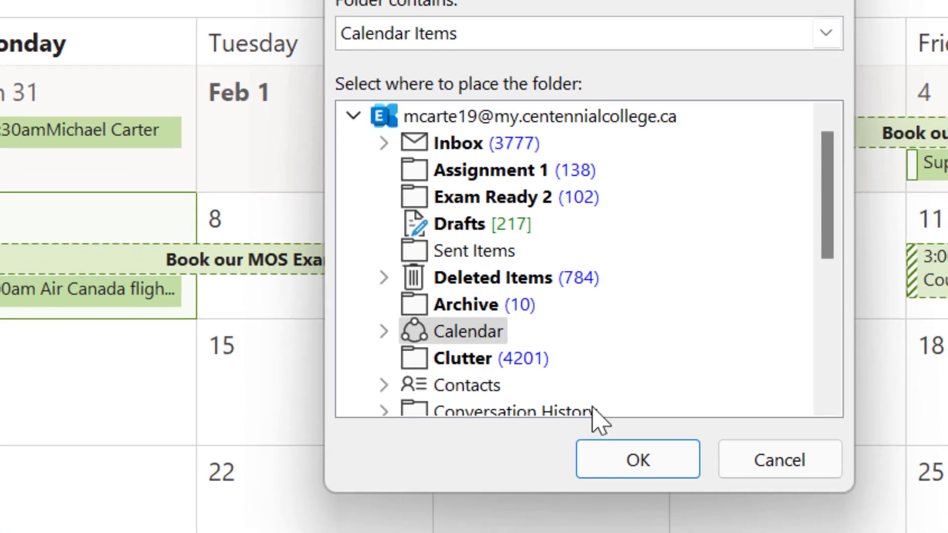
{"action": "left_click", "coordinate": [634, 469]}
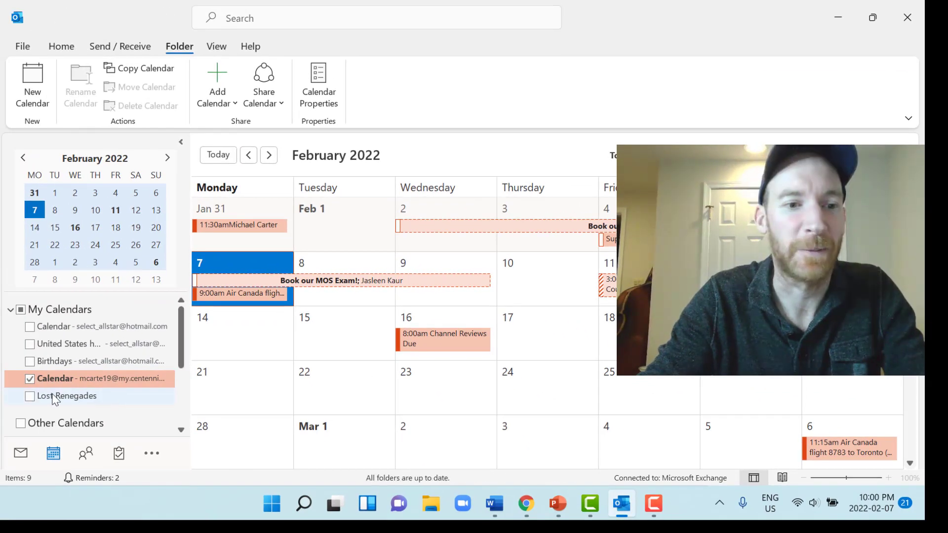
Hide the other calendars so that only the Lost Renegades calendar is displayed
{"action": "left_click", "coordinate": [30, 380]}
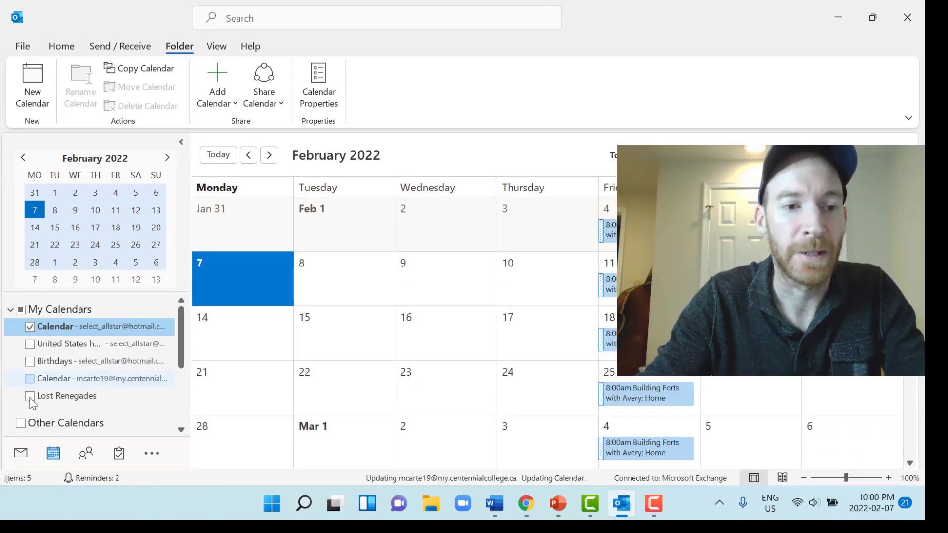
{"action": "left_click", "coordinate": [30, 398]}
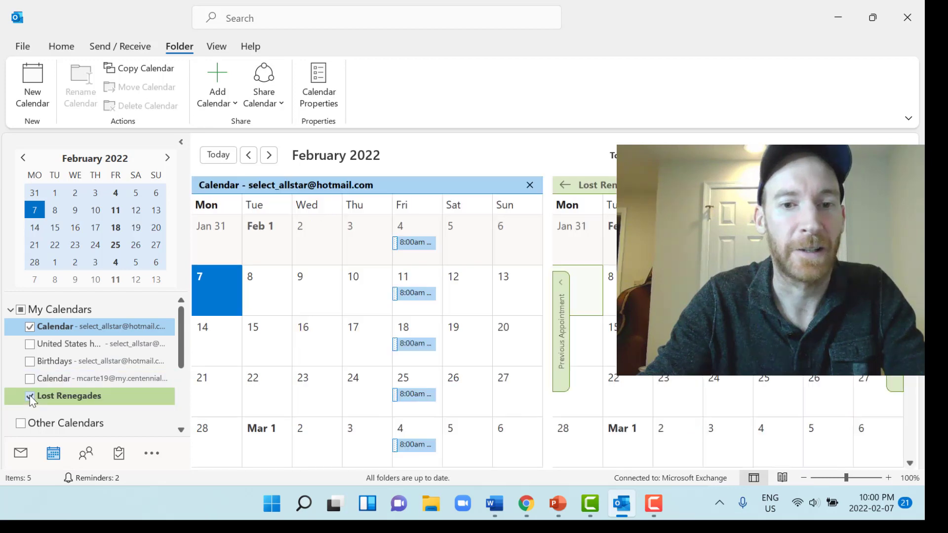
{"action": "left_click", "coordinate": [30, 326]}
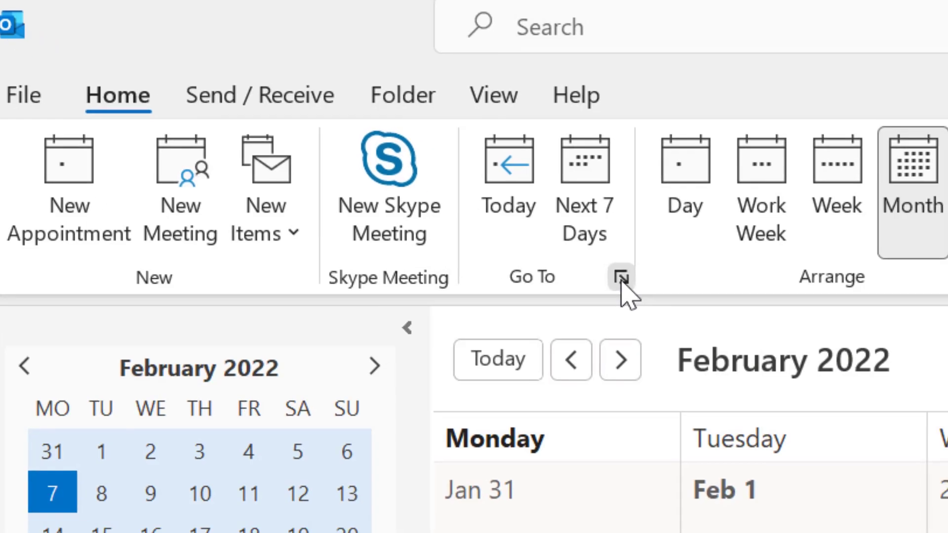
Go to the date Monday 2022-02-14 in the month view of the calendar
{"action": "left_click", "coordinate": [652, 295]}
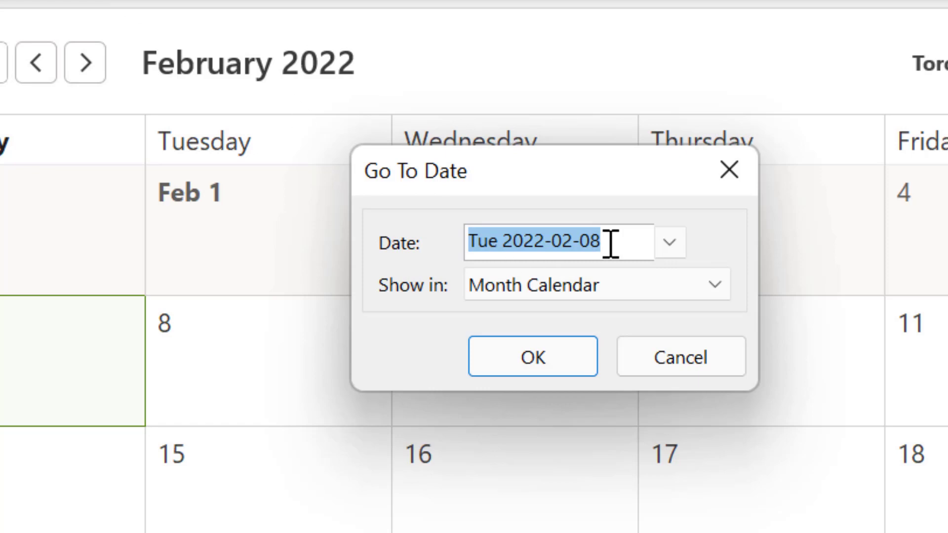
{"action": "left_click", "coordinate": [670, 243]}
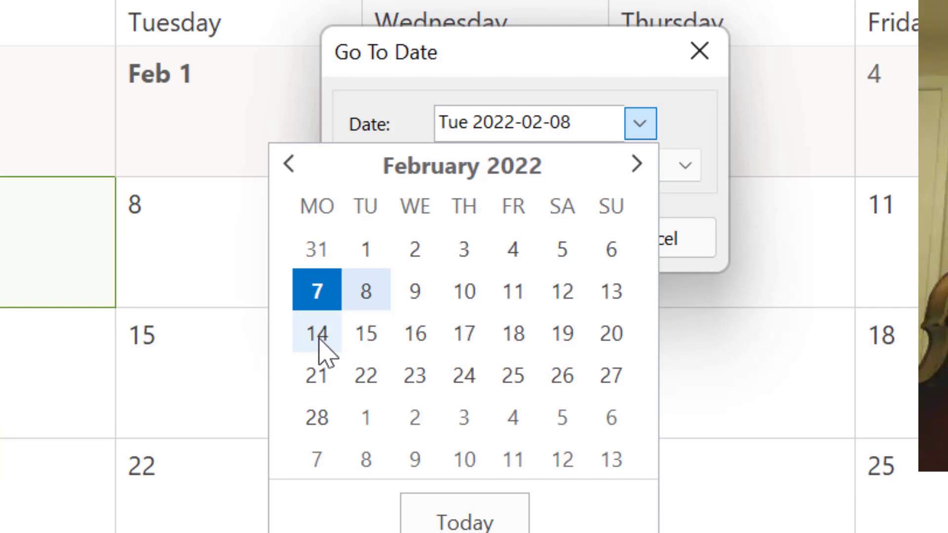
{"action": "left_click", "coordinate": [319, 340]}
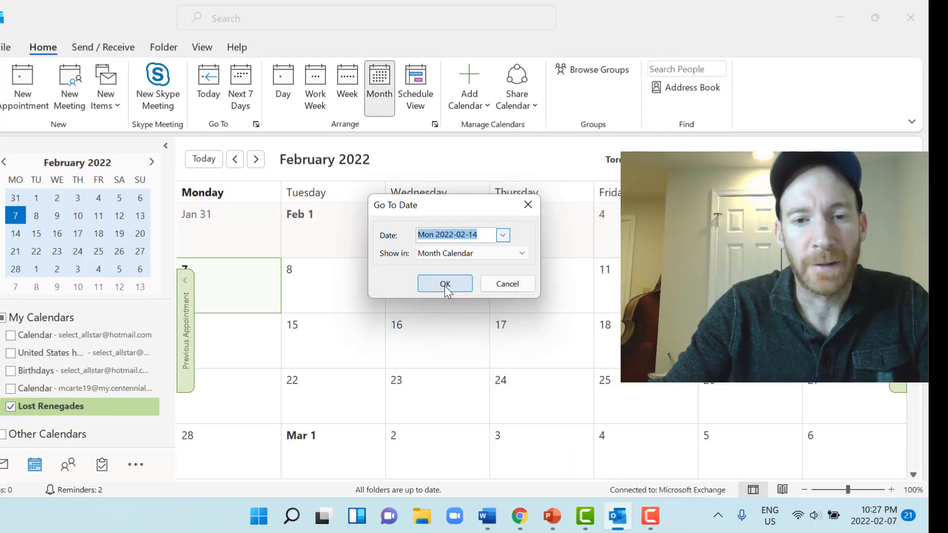
{"action": "left_click", "coordinate": [504, 247]}
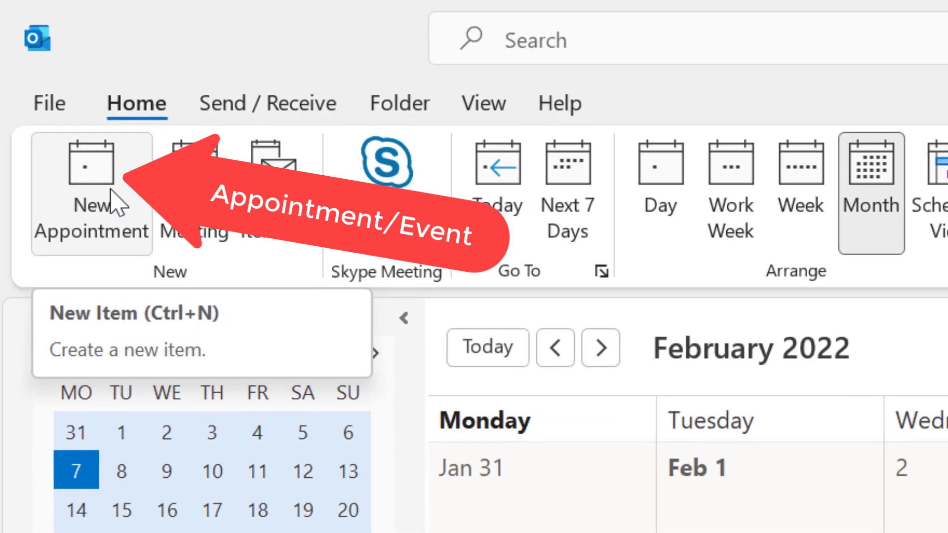
Create an appointment titled "Van Roof Live Stream" and set its time zone to Mountain Time (US & Canada)
{"action": "left_click", "coordinate": [113, 200]}
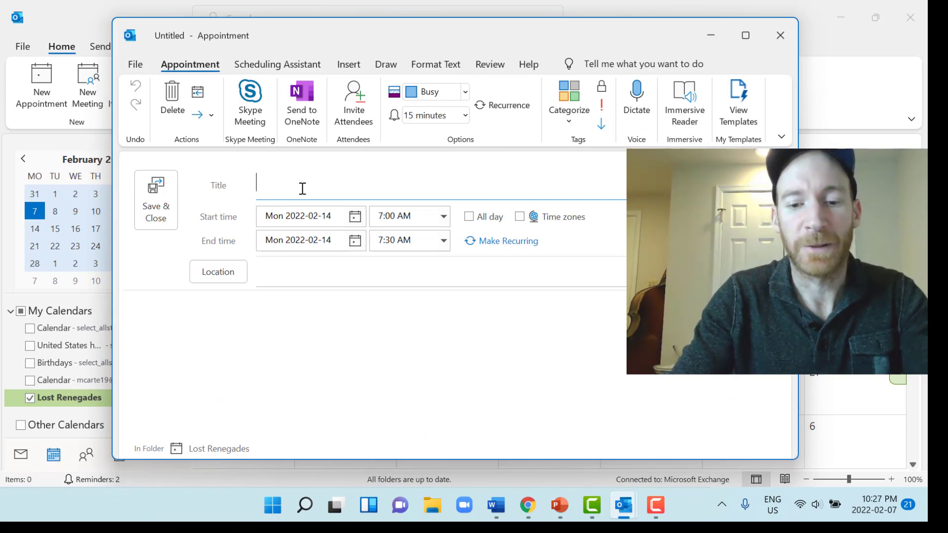
{"action": "type", "text": "Van Roof Live Stream"}
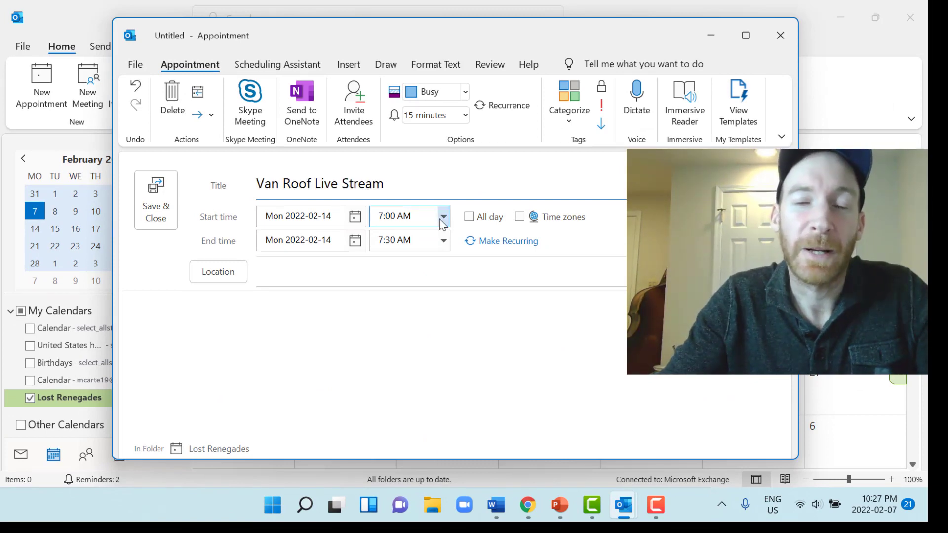
{"action": "left_click", "coordinate": [519, 218]}
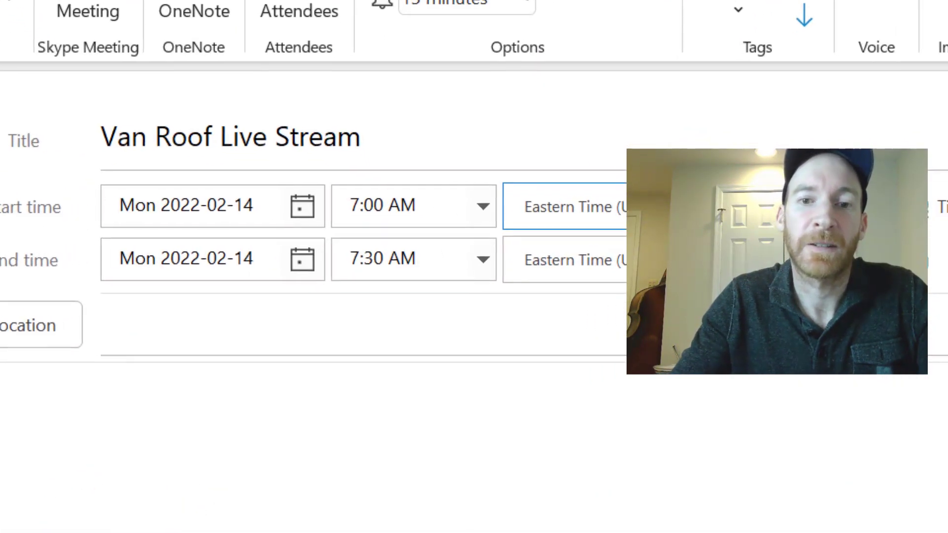
{"action": "left_click", "coordinate": [739, 207]}
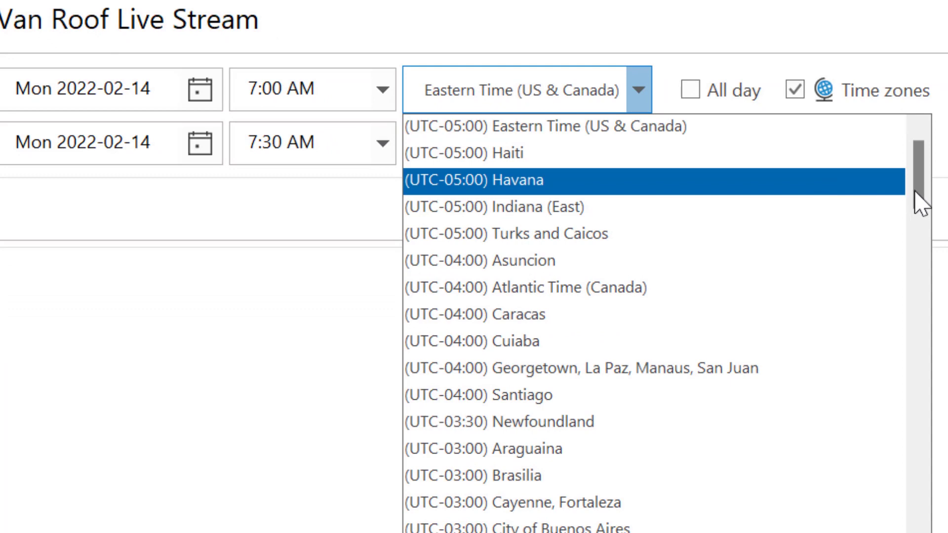
{"action": "scroll", "coordinate": [921, 200], "scroll_direction": "up", "scroll_amount": 7}
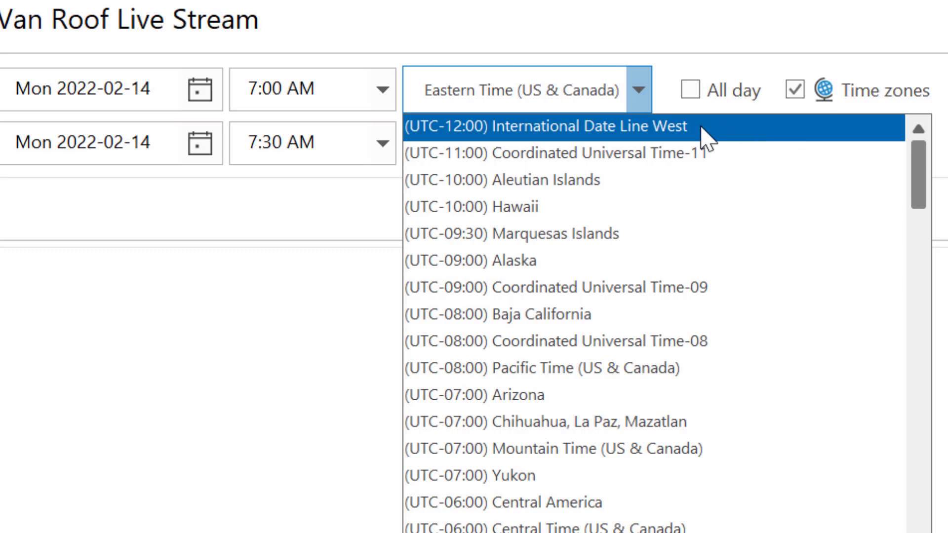
{"action": "left_click", "coordinate": [575, 450]}
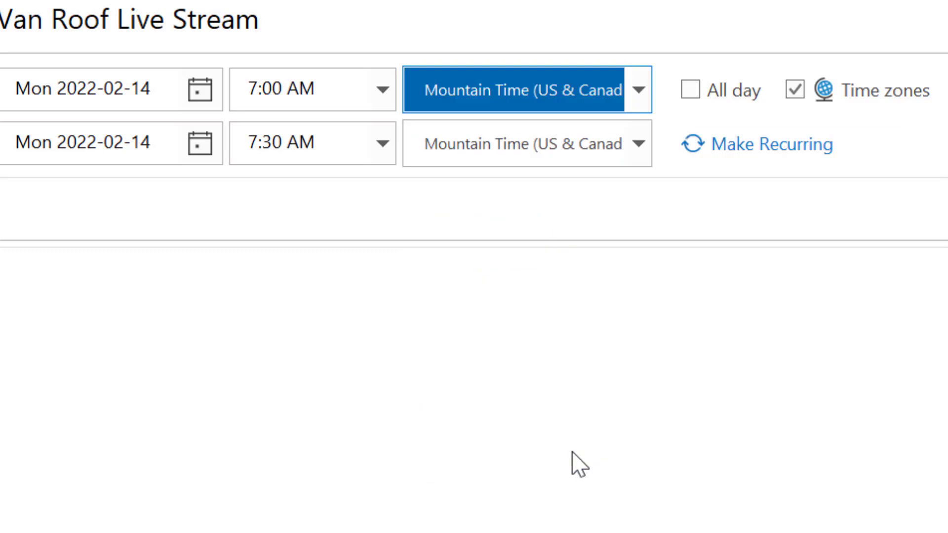
Set the live stream appointment to last two hours, from 7:00 PM to 9:00 PM
{"action": "left_click", "coordinate": [380, 148]}
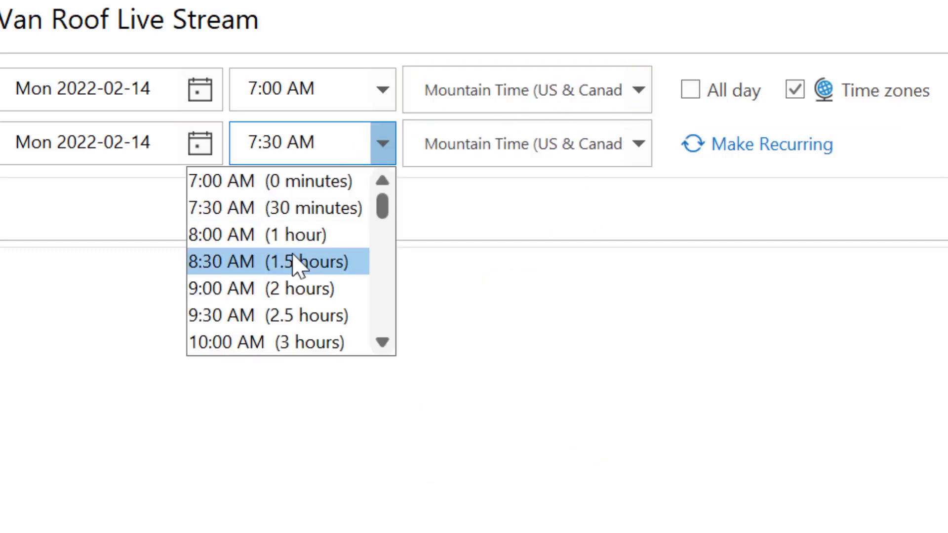
{"action": "left_click", "coordinate": [263, 289]}
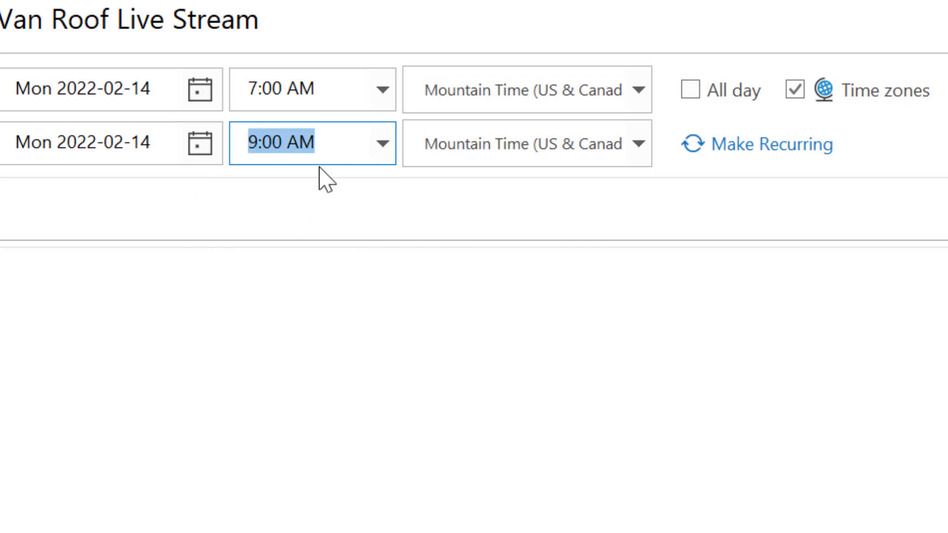
{"action": "left_click", "coordinate": [380, 90]}
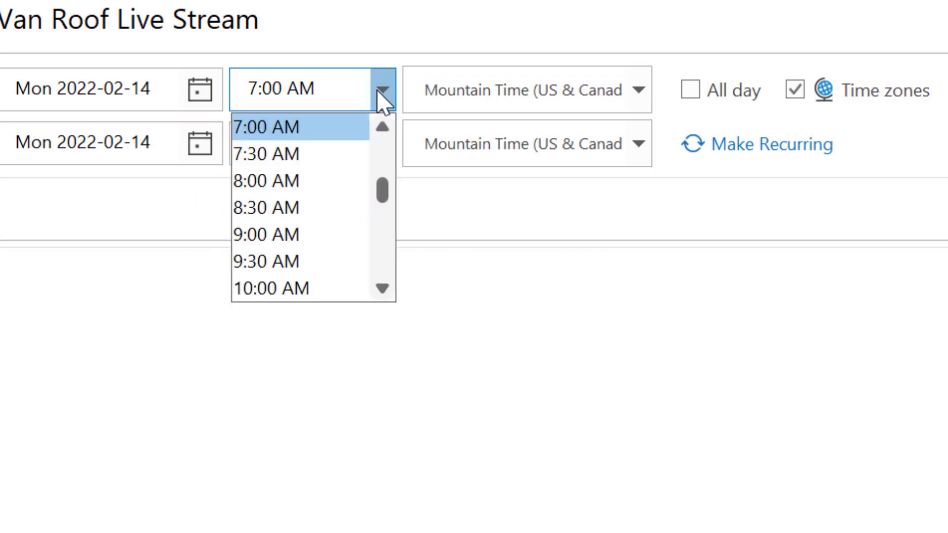
{"action": "left_click", "coordinate": [384, 235]}
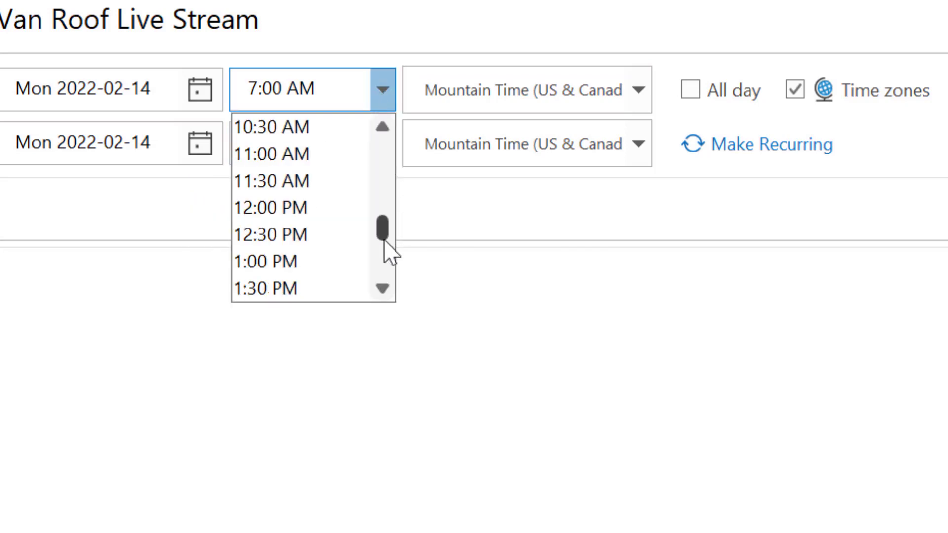
{"action": "left_click", "coordinate": [386, 248]}
{"action": "left_click", "coordinate": [385, 275]}
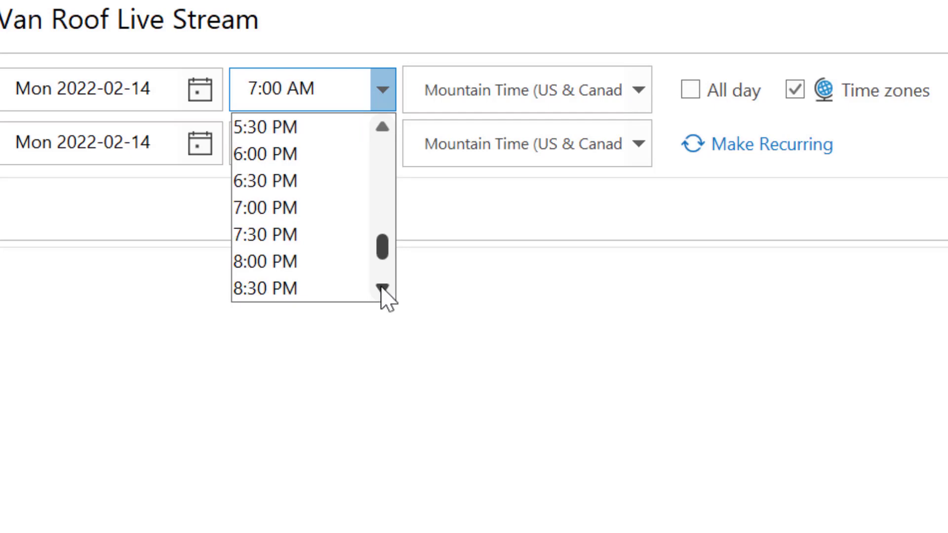
{"action": "left_click", "coordinate": [285, 214]}
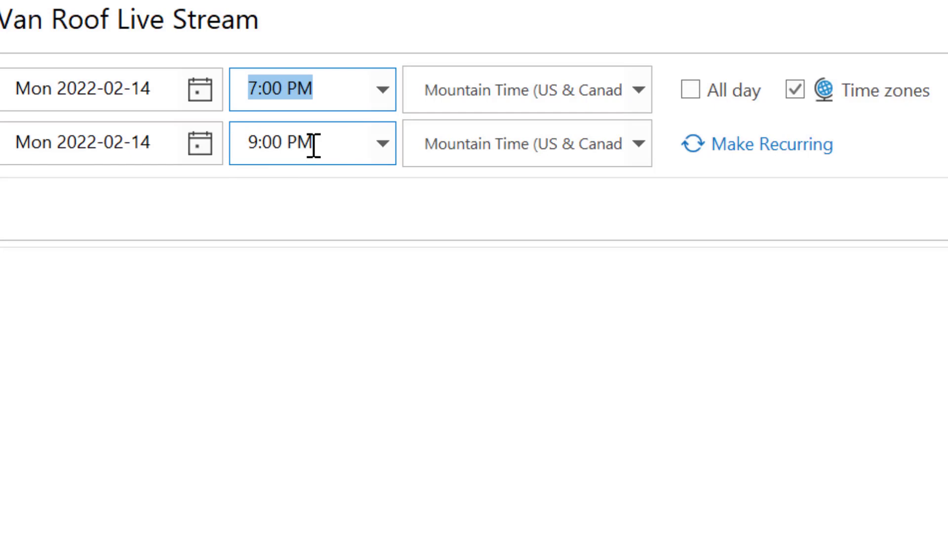
Set the appointment's location to "Top of the van", save and close it, and select it in the calendar
{"action": "left_click", "coordinate": [158, 237]}
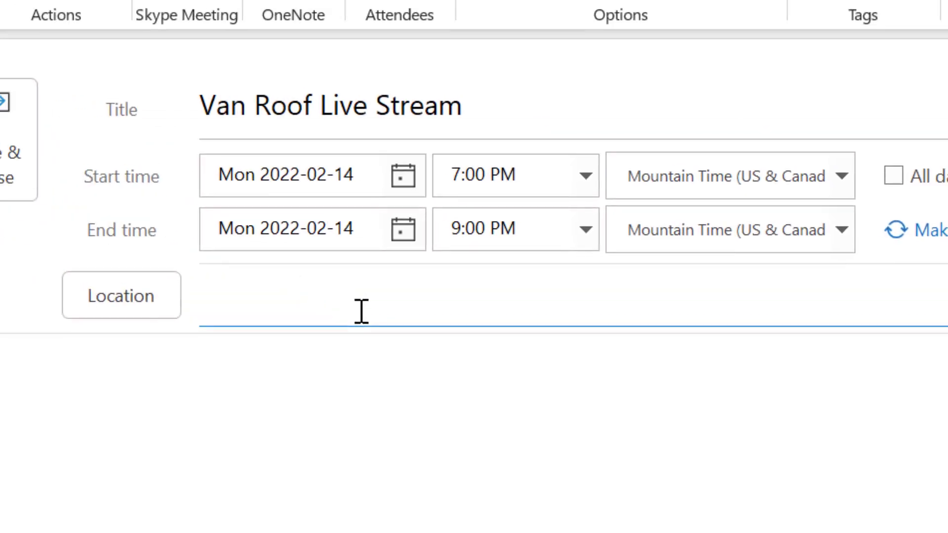
{"action": "type", "text": "Top of the van"}
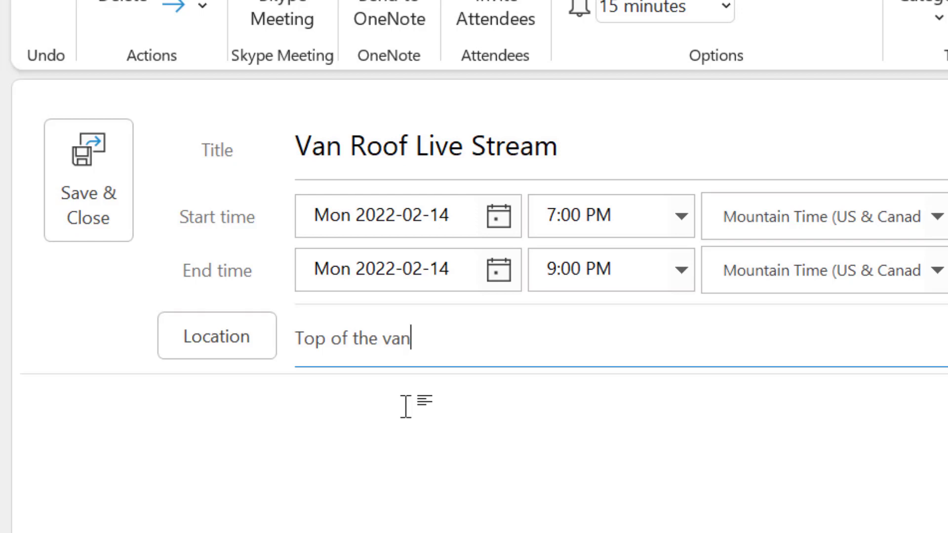
{"action": "left_click", "coordinate": [114, 186]}
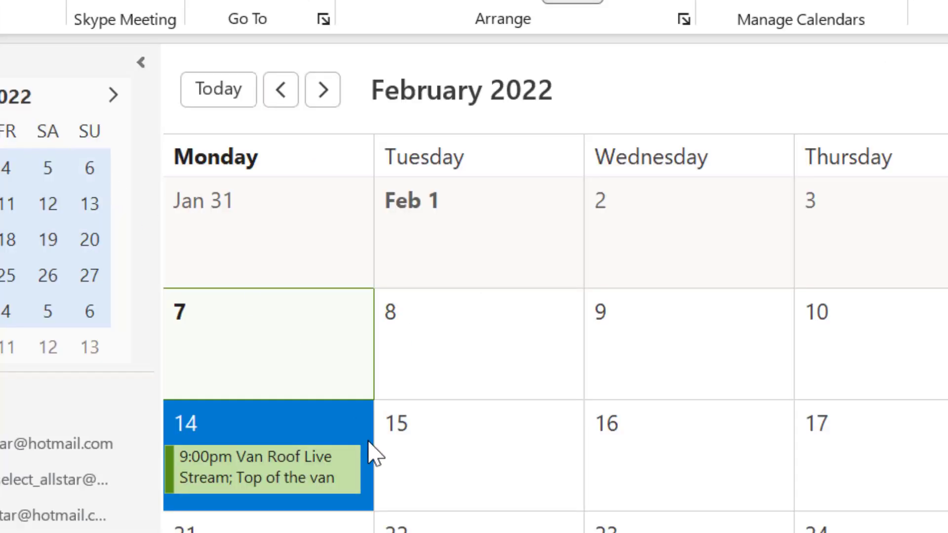
{"action": "mouse_move", "coordinate": [345, 491]}
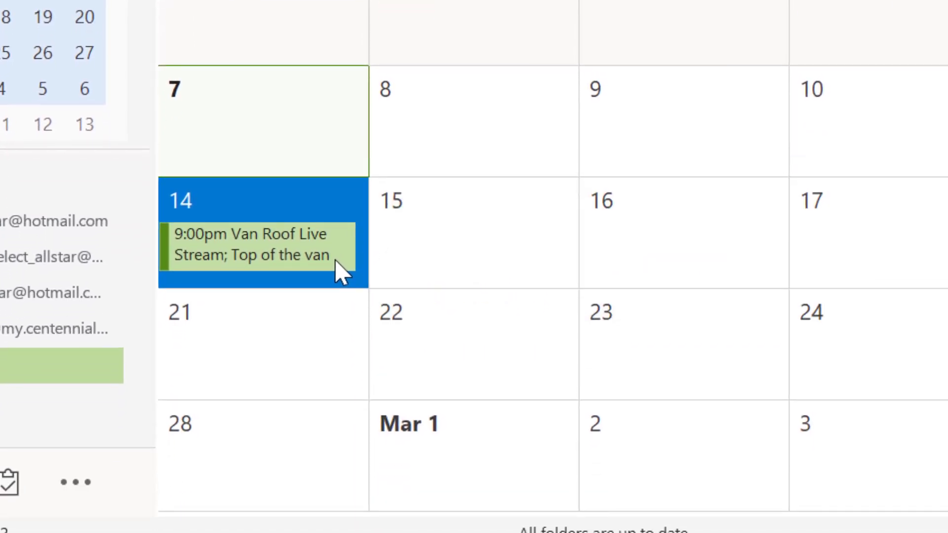
{"action": "left_click", "coordinate": [340, 271]}
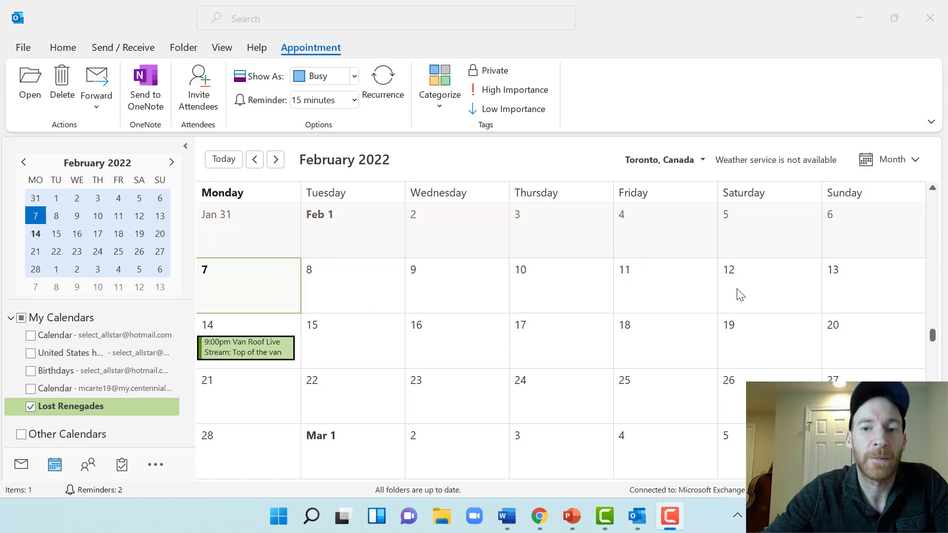
Create an appointment on Saturday 2022-02-12 titled "Movies Under the Stars", from 9:00 PM to 10:30 PM Mountain Time, with the location "Outdoors"
{"action": "left_click", "coordinate": [740, 294]}
{"action": "left_click", "coordinate": [739, 294]}
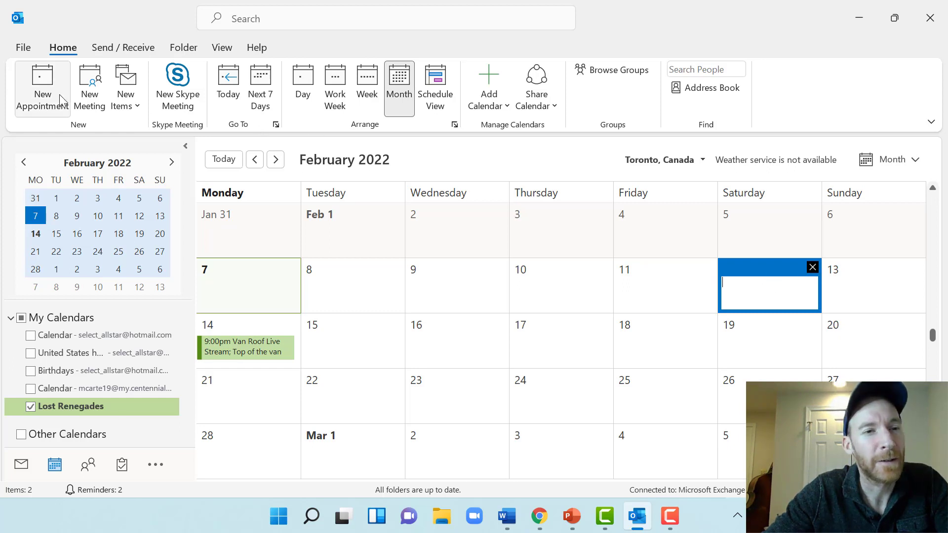
{"action": "left_click", "coordinate": [42, 87]}
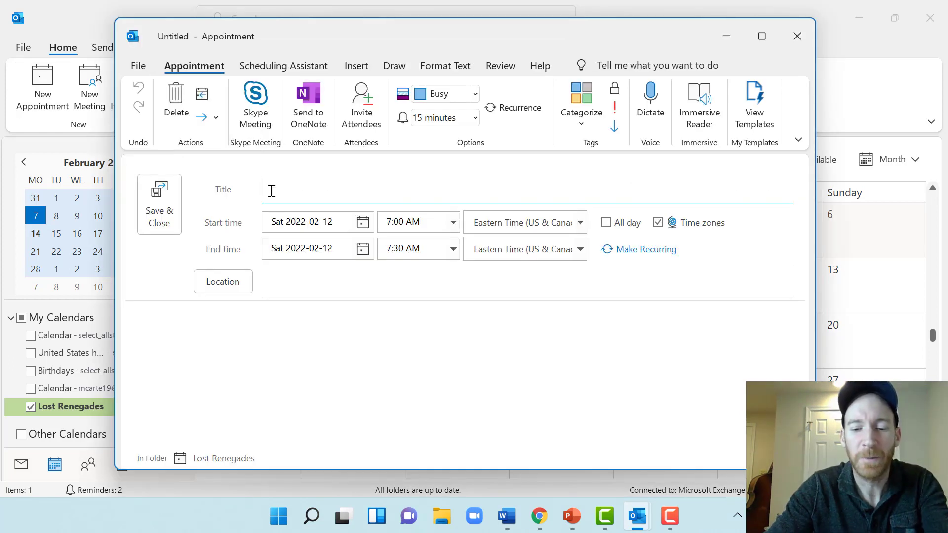
{"action": "type", "text": "Movies Under the Stars"}
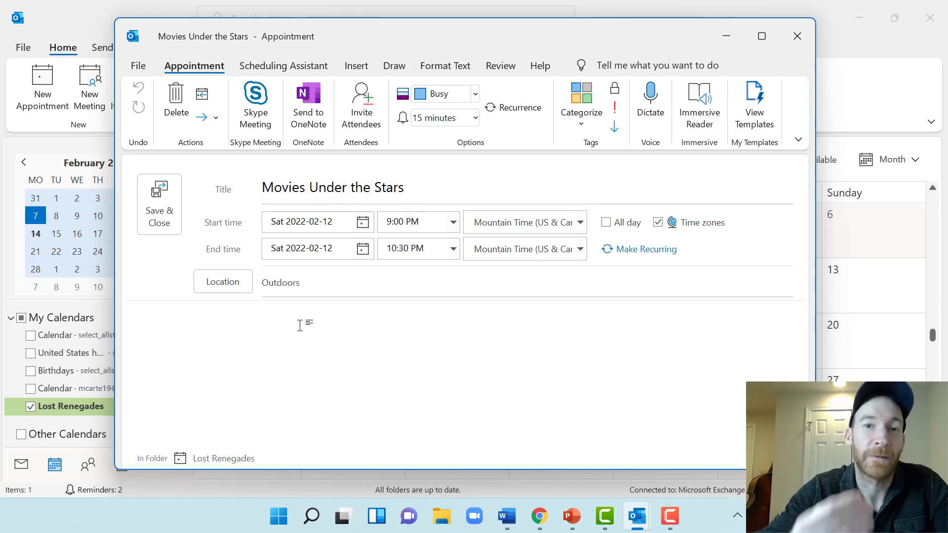
Set the reminder for the "Movies Under the Stars" appointment to 2 hours
{"action": "left_click", "coordinate": [475, 118]}
{"action": "left_click_drag", "start_coordinate": [492, 232], "coordinate": [492, 266]}
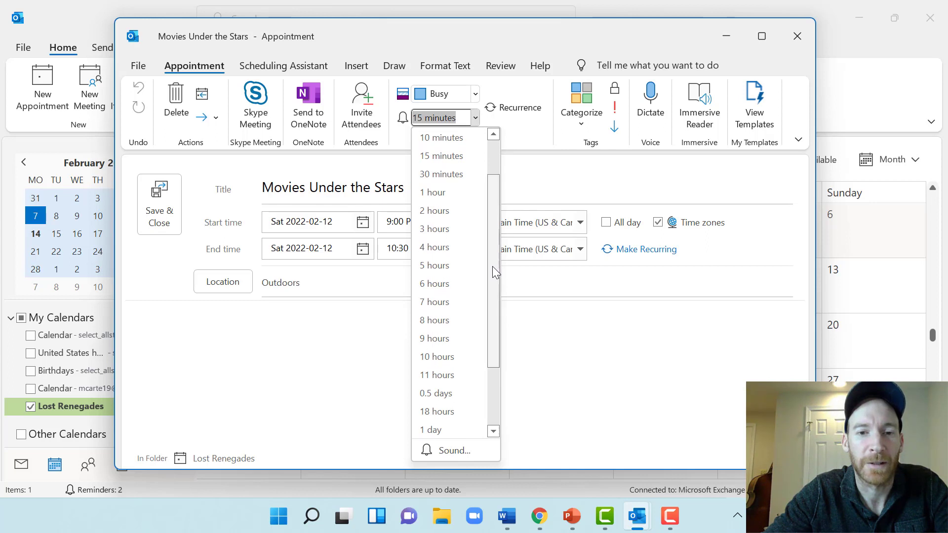
{"action": "left_click", "coordinate": [451, 212]}
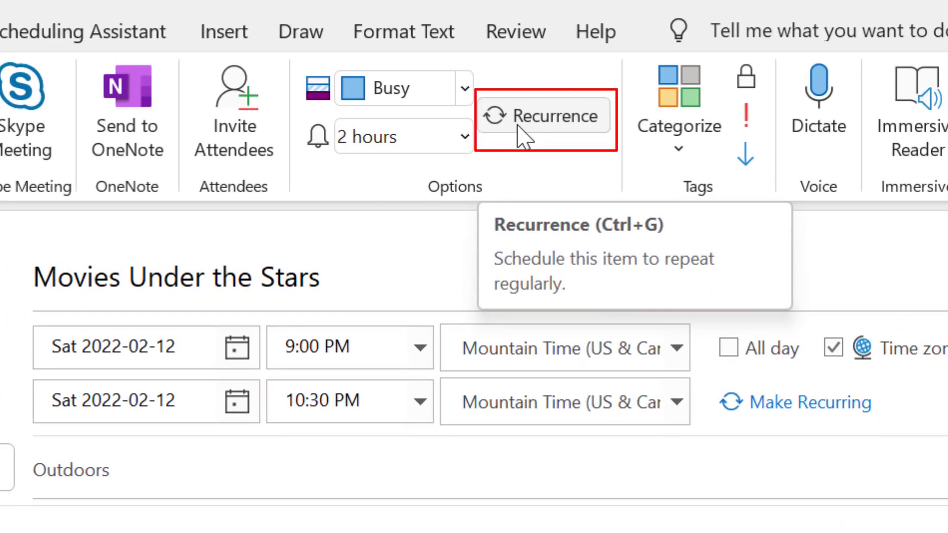
Make "Movies Under the Stars" recur weekly on Saturday, ending by Sat 2022-02-26, and save and close the series
{"action": "left_click", "coordinate": [521, 133]}
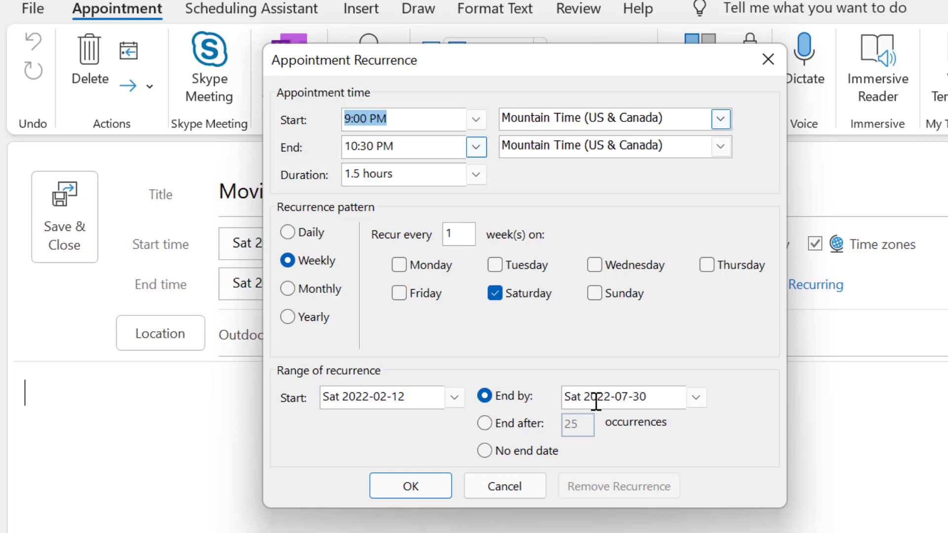
{"action": "left_click", "coordinate": [697, 400]}
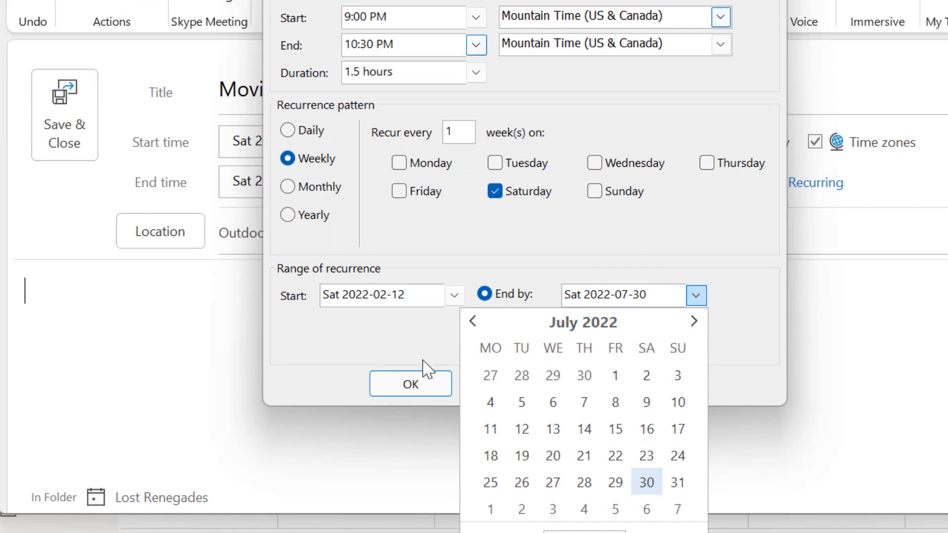
{"action": "left_click", "coordinate": [469, 320]}
{"action": "left_click", "coordinate": [469, 321]}
{"action": "left_click", "coordinate": [468, 321]}
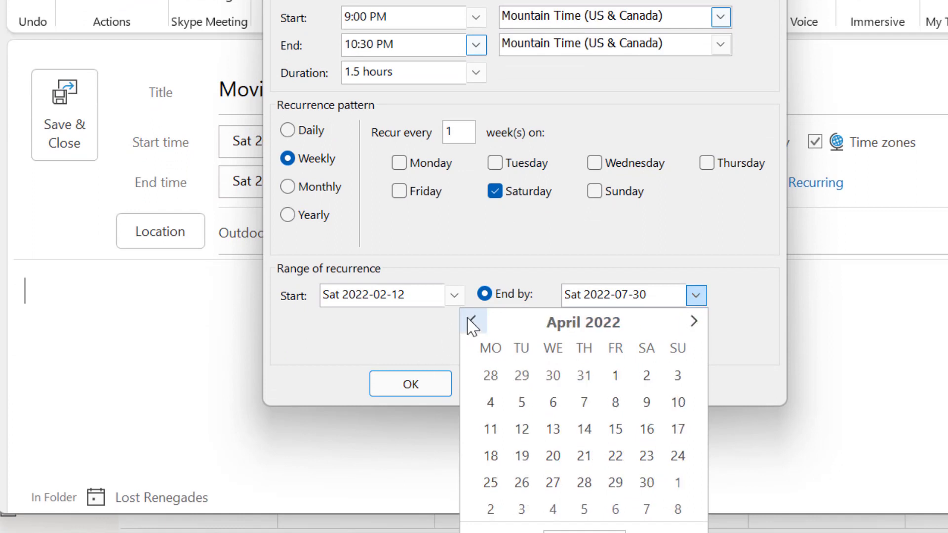
{"action": "left_click", "coordinate": [469, 321]}
{"action": "left_click", "coordinate": [468, 321]}
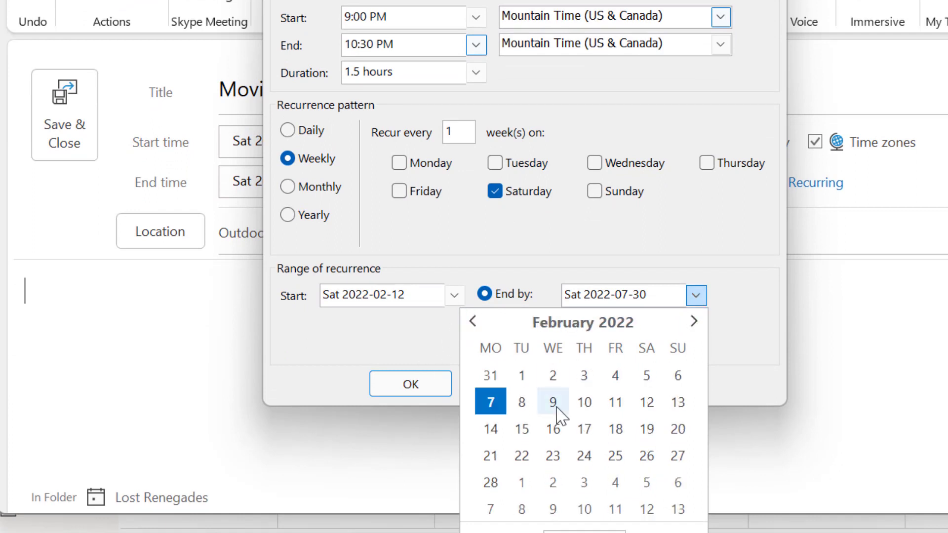
{"action": "left_click", "coordinate": [646, 456]}
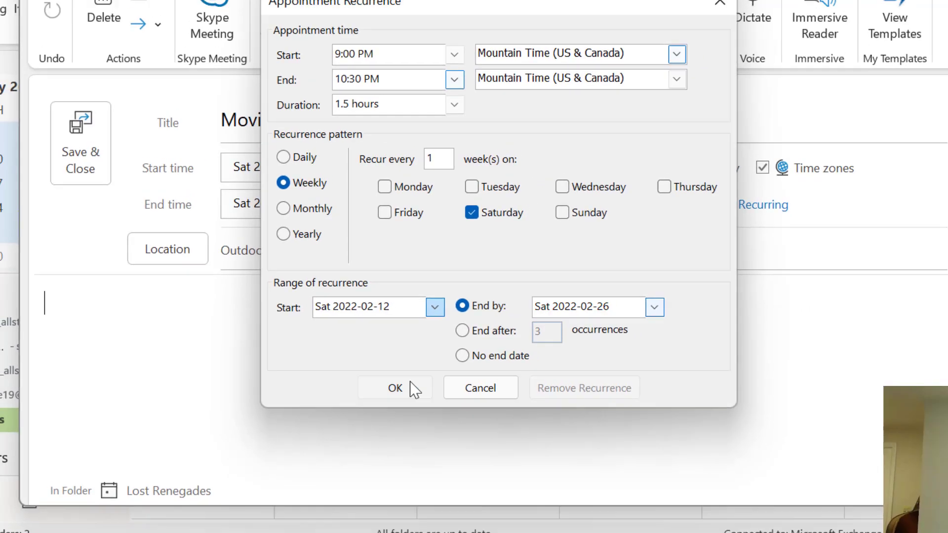
{"action": "left_click", "coordinate": [427, 384]}
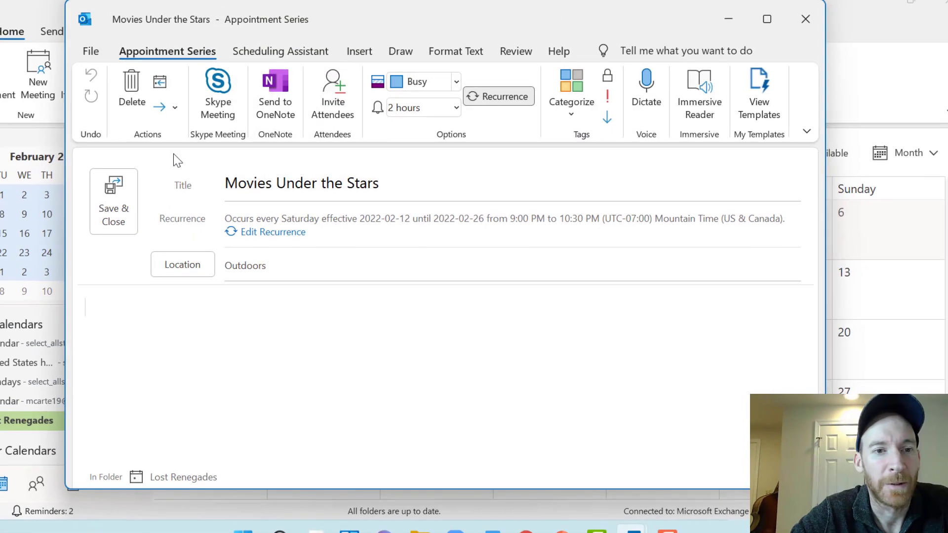
{"action": "left_click", "coordinate": [123, 209]}
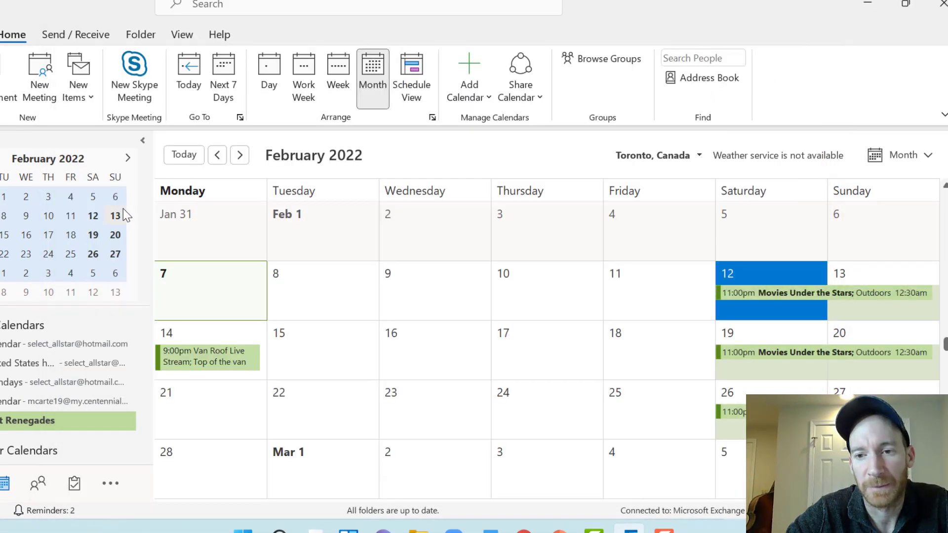
Bring up the delete choices for the February 19 occurrence of "Movies Under the Stars" and dismiss them
{"action": "mouse_move", "coordinate": [762, 350]}
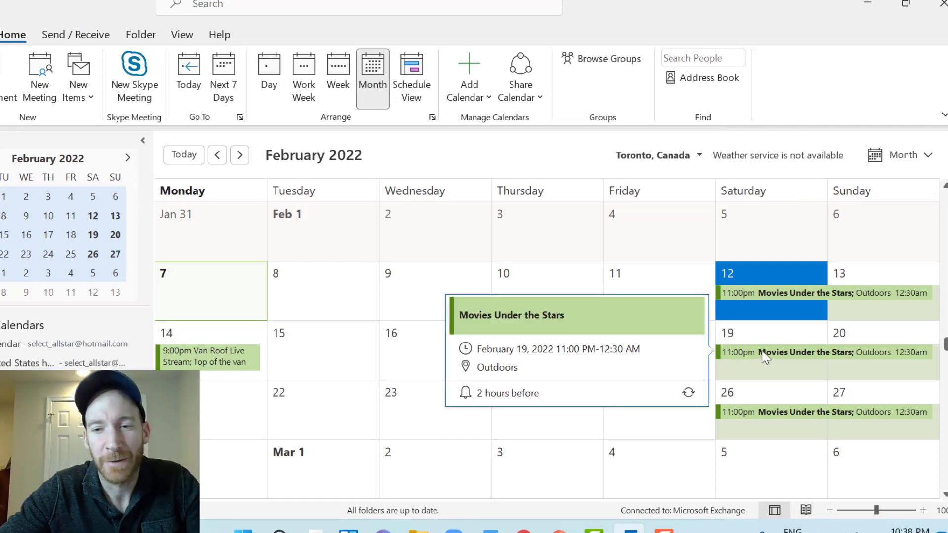
{"action": "right_click", "coordinate": [762, 350]}
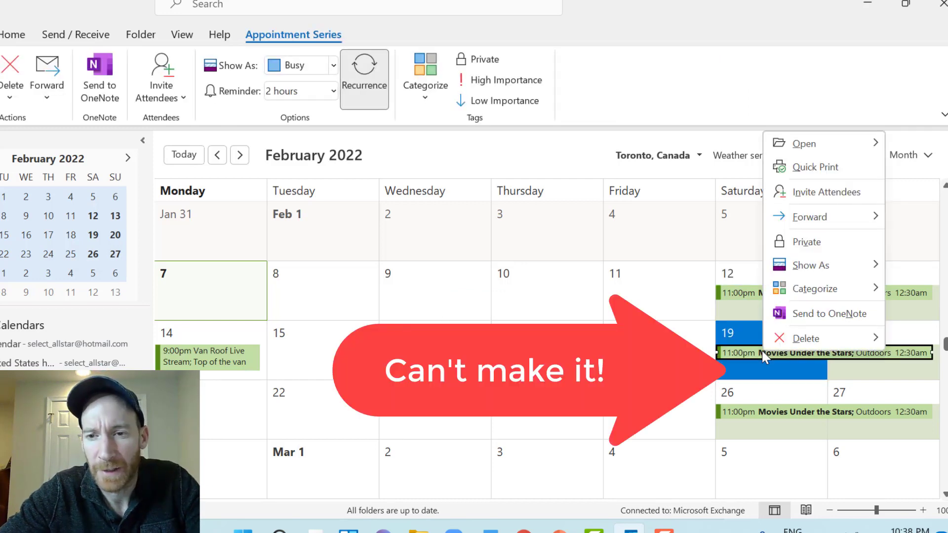
{"action": "mouse_move", "coordinate": [782, 335]}
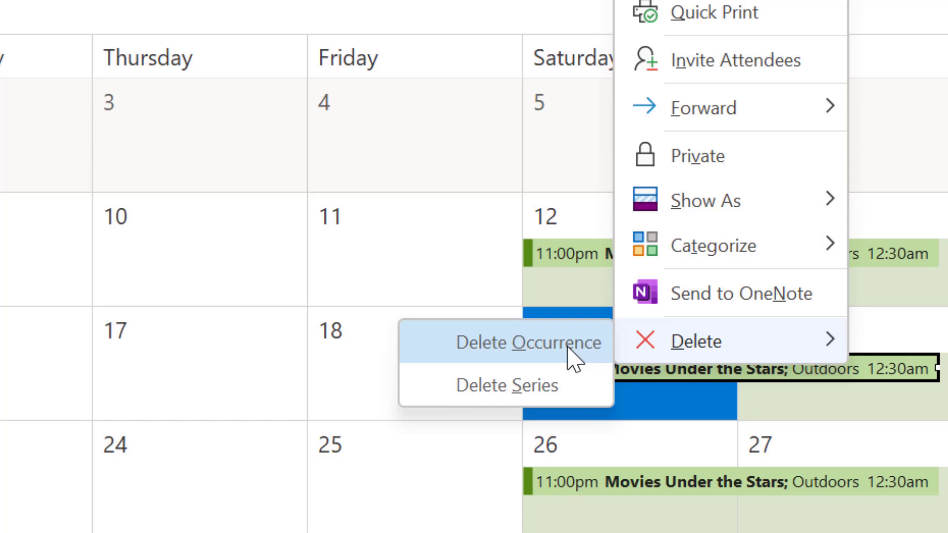
{"action": "left_click", "coordinate": [229, 392]}
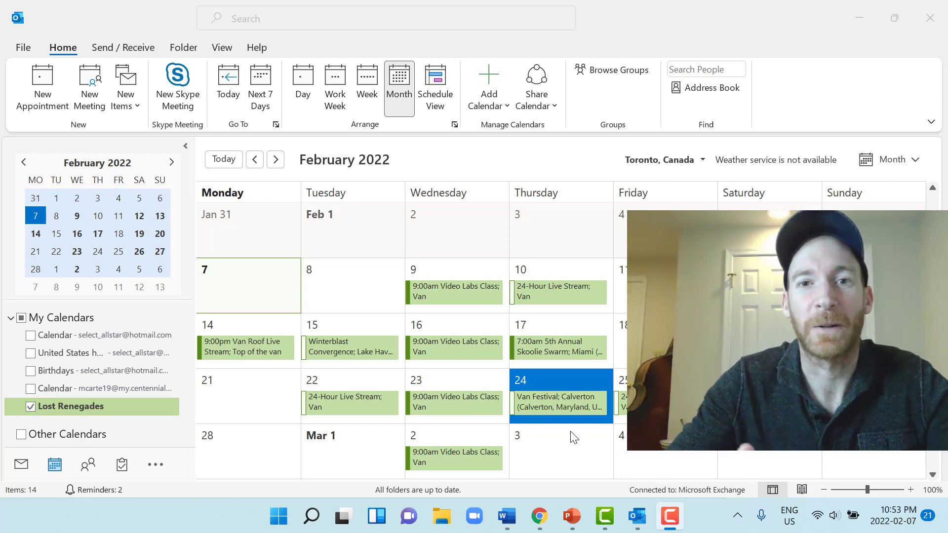
Assign the Red category to the "24-Hour Live Stream" on February 10 and the "Van Roof Live Stream" on February 14
{"action": "left_click", "coordinate": [275, 347]}
{"action": "mouse_move", "coordinate": [273, 345]}
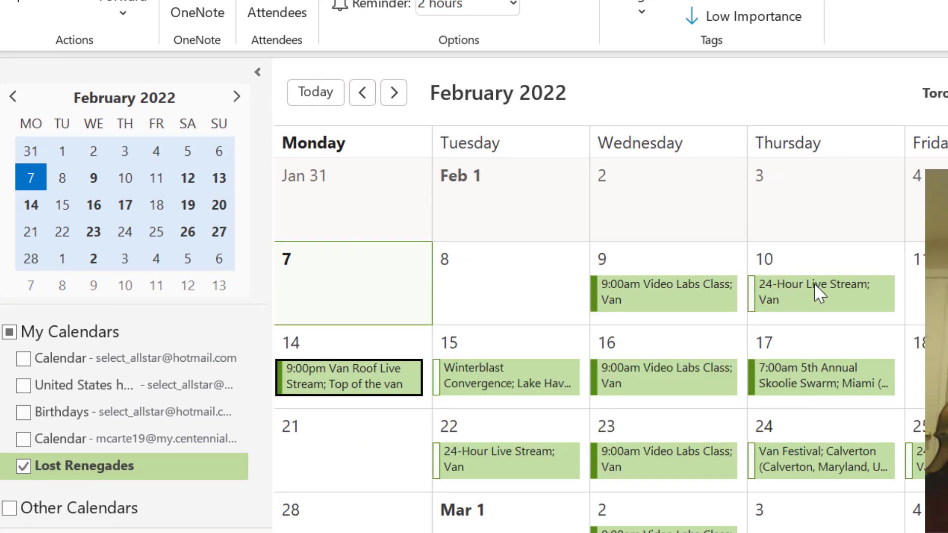
{"action": "left_click", "coordinate": [814, 286]}
{"action": "left_click", "coordinate": [642, 7]}
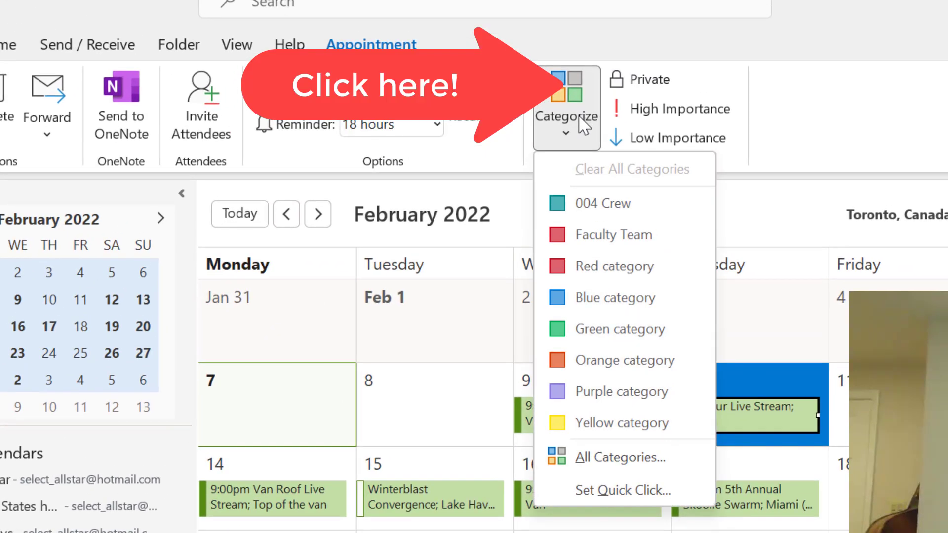
{"action": "left_click", "coordinate": [598, 271]}
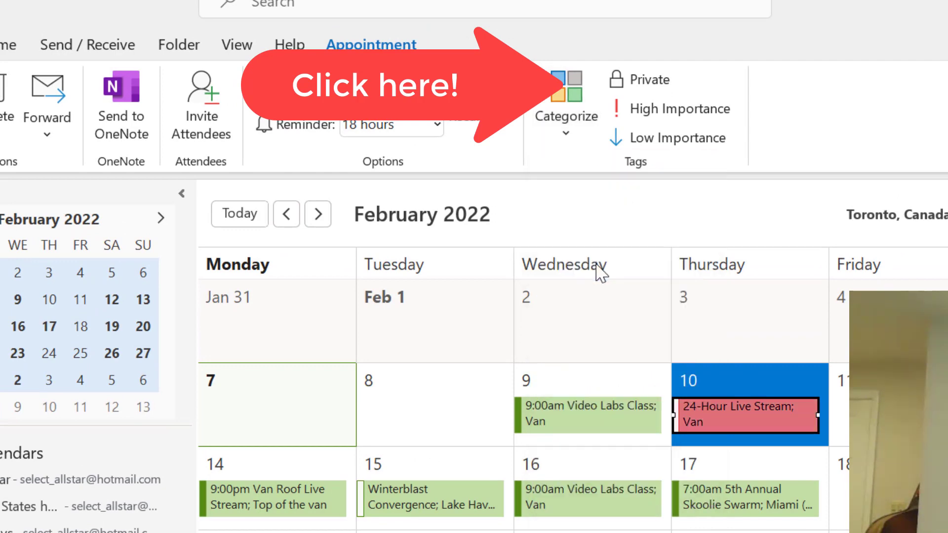
{"action": "left_click", "coordinate": [296, 513]}
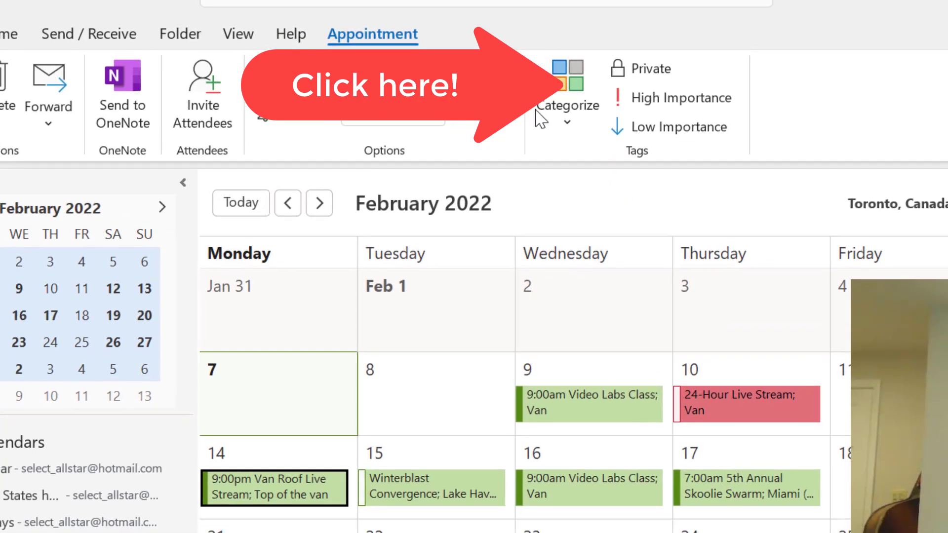
{"action": "left_click", "coordinate": [566, 124]}
{"action": "left_click", "coordinate": [605, 185]}
Assign the Purple category, keeping its name, to "Winterblast Convergence" on February 15 and the "5th Annual Skoolie Swarm" on February 17
{"action": "left_click", "coordinate": [435, 391]}
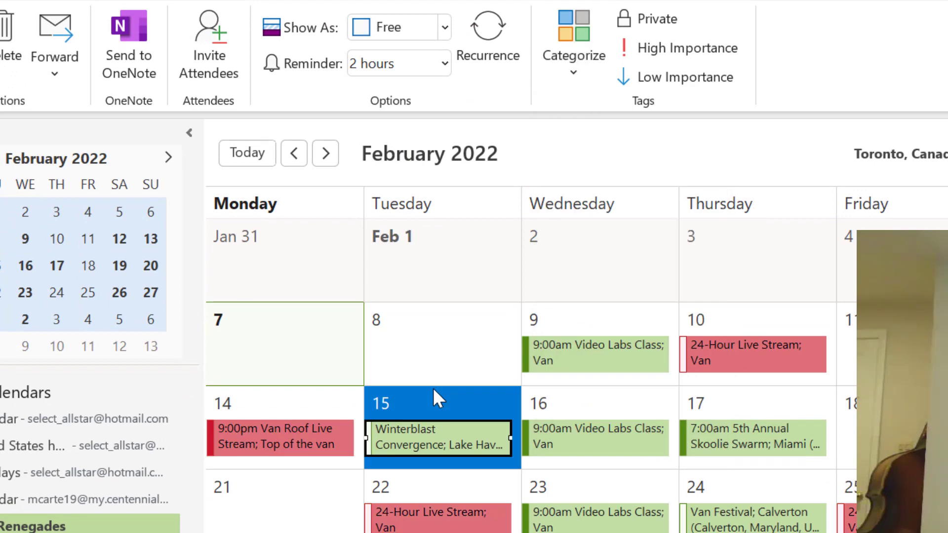
{"action": "left_click", "coordinate": [567, 89]}
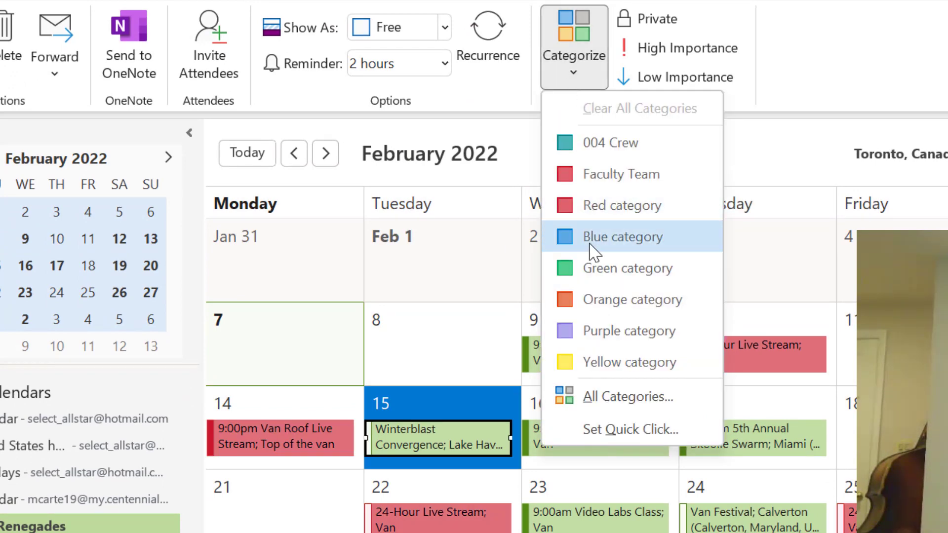
{"action": "left_click", "coordinate": [598, 331]}
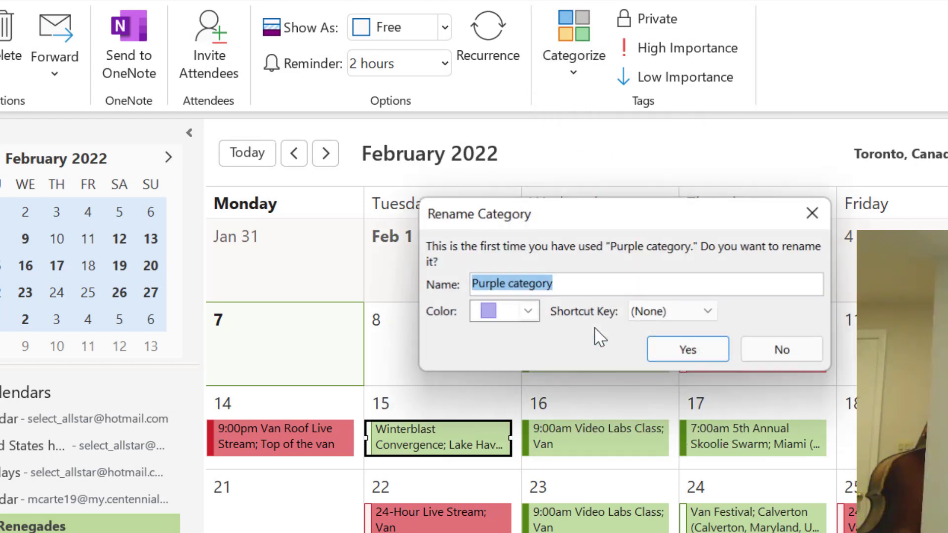
{"action": "left_click", "coordinate": [683, 353]}
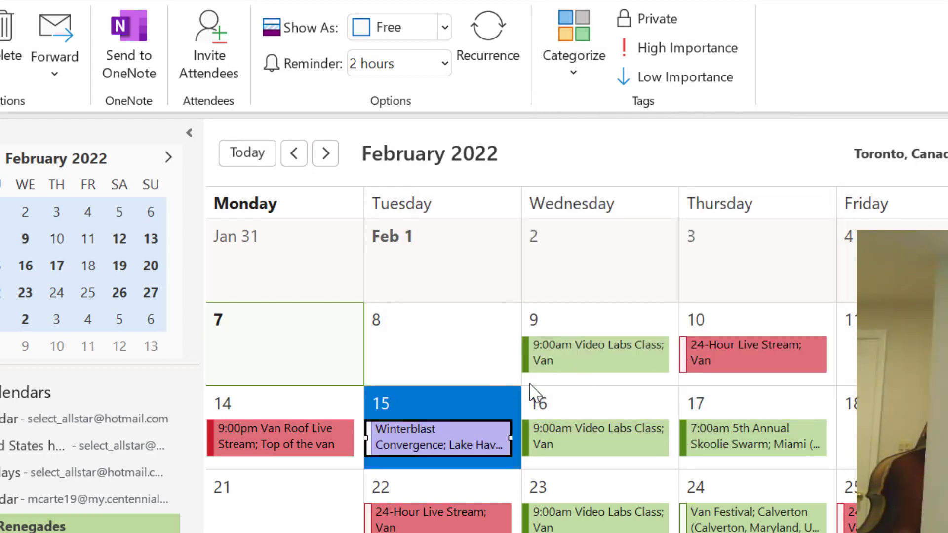
{"action": "left_click", "coordinate": [736, 429]}
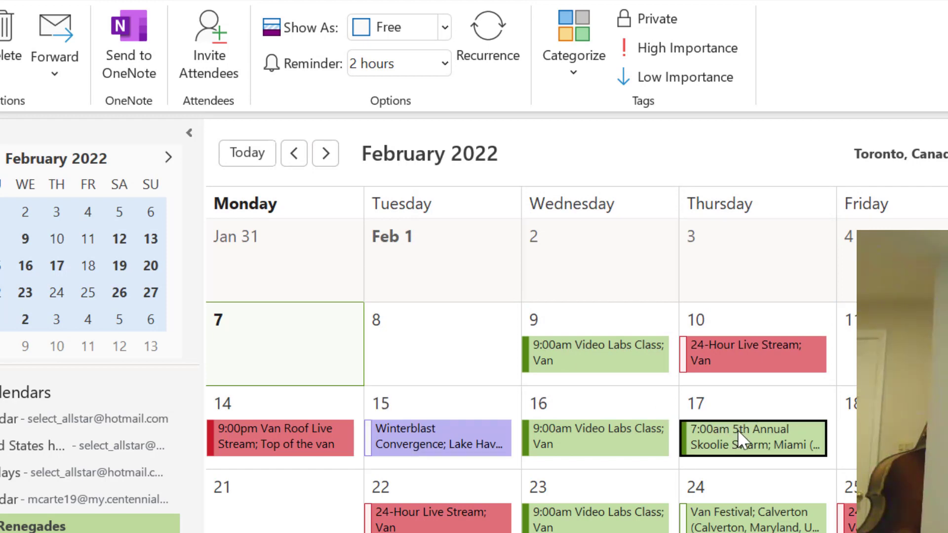
{"action": "left_click", "coordinate": [571, 75]}
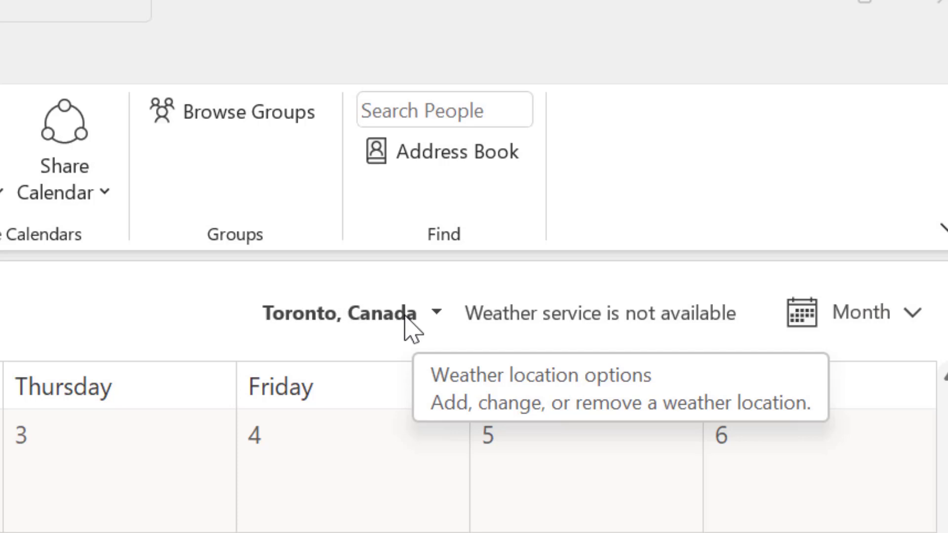
Change the calendar's weather location to Phoenix, AZ and view the forecast details for the coming days
{"action": "left_click", "coordinate": [375, 321]}
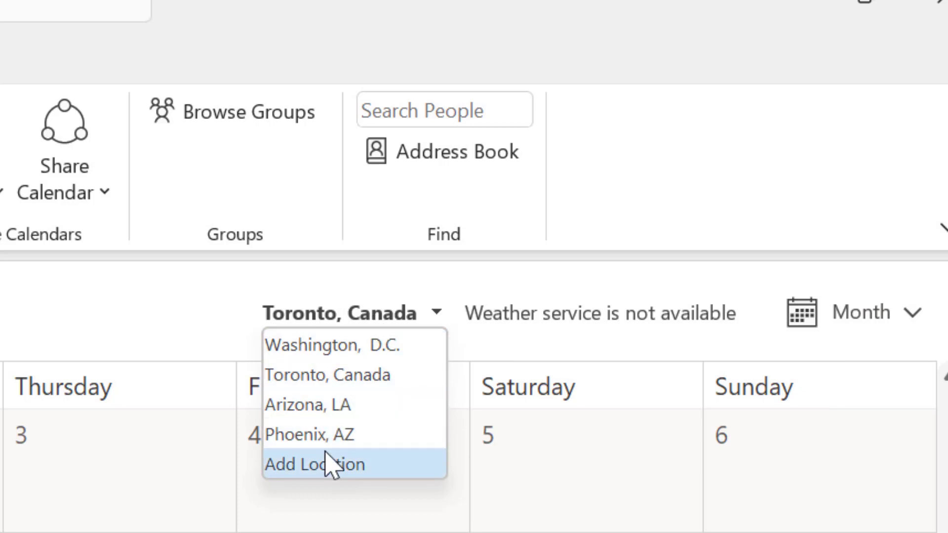
{"action": "left_click", "coordinate": [316, 434]}
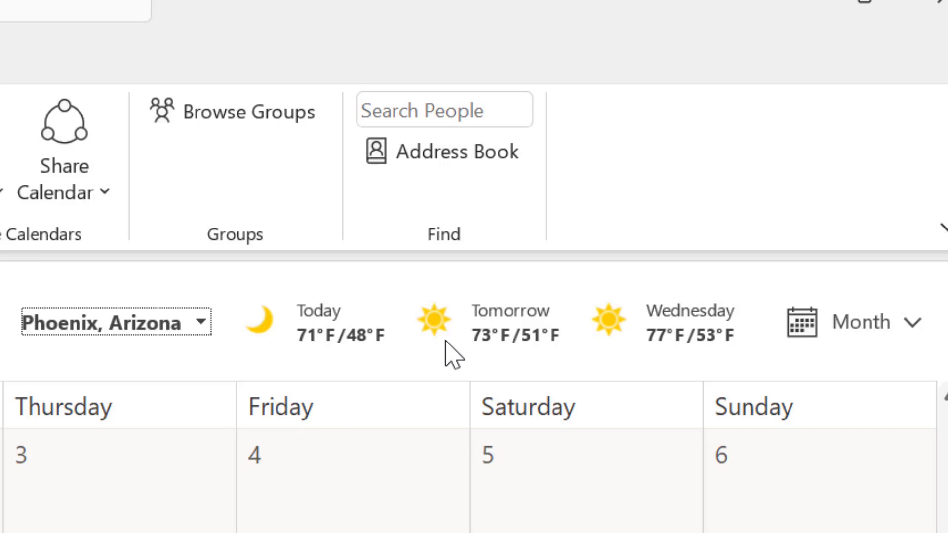
{"action": "mouse_move", "coordinate": [488, 343]}
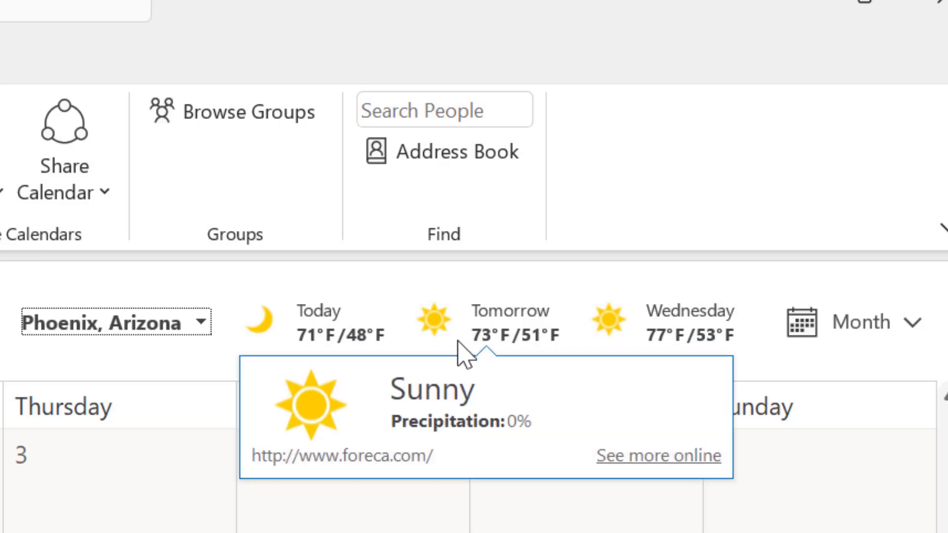
{"action": "mouse_move", "coordinate": [611, 314]}
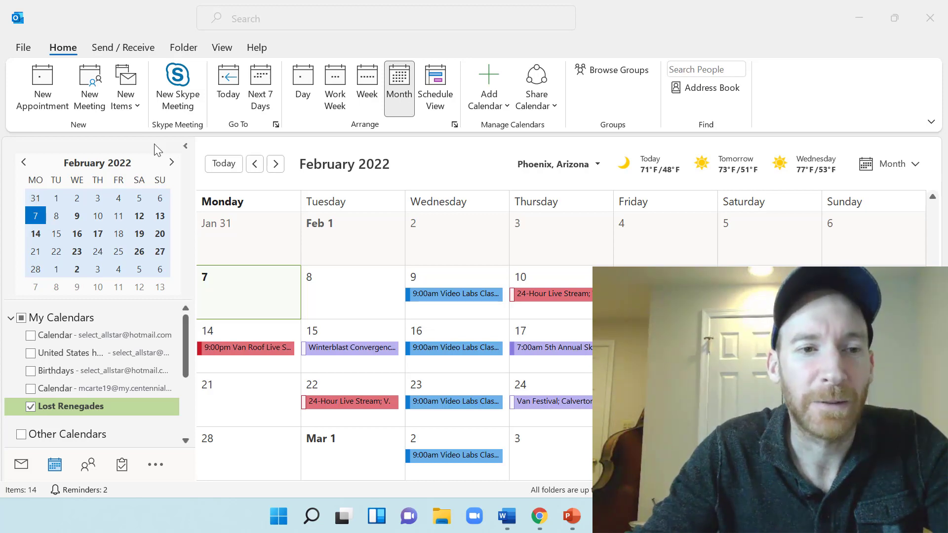
Go to the date "first friday in march" in the month calendar
{"action": "left_click", "coordinate": [276, 124]}
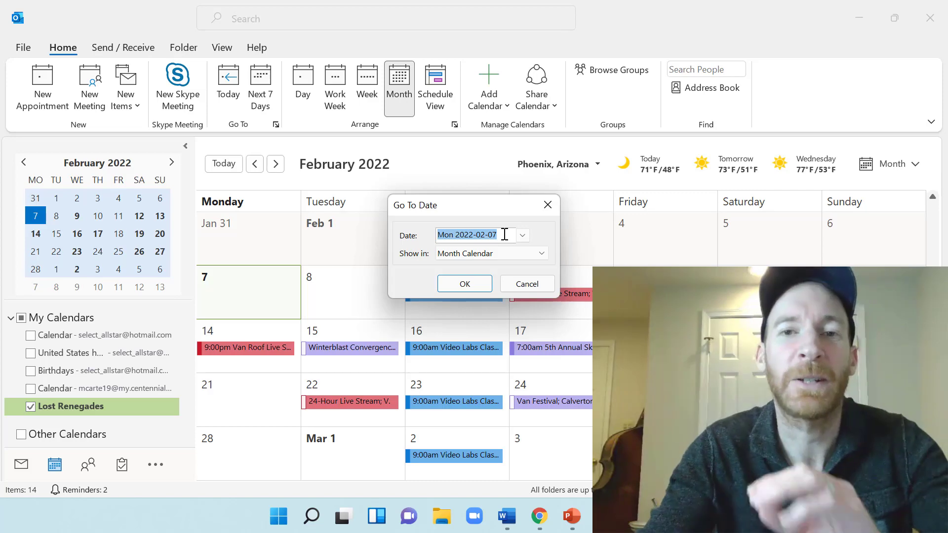
{"action": "key", "text": "BackSpace"}
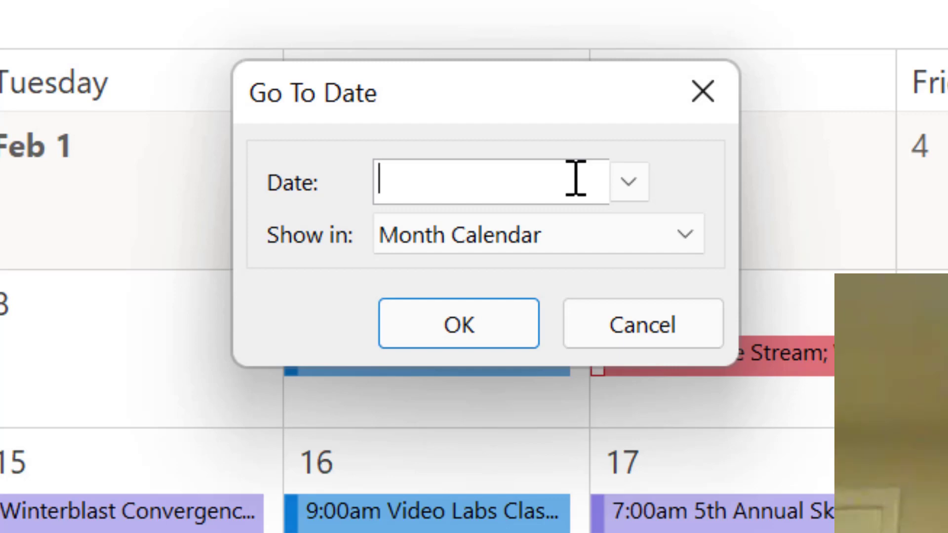
{"action": "type", "text": "first fr"}
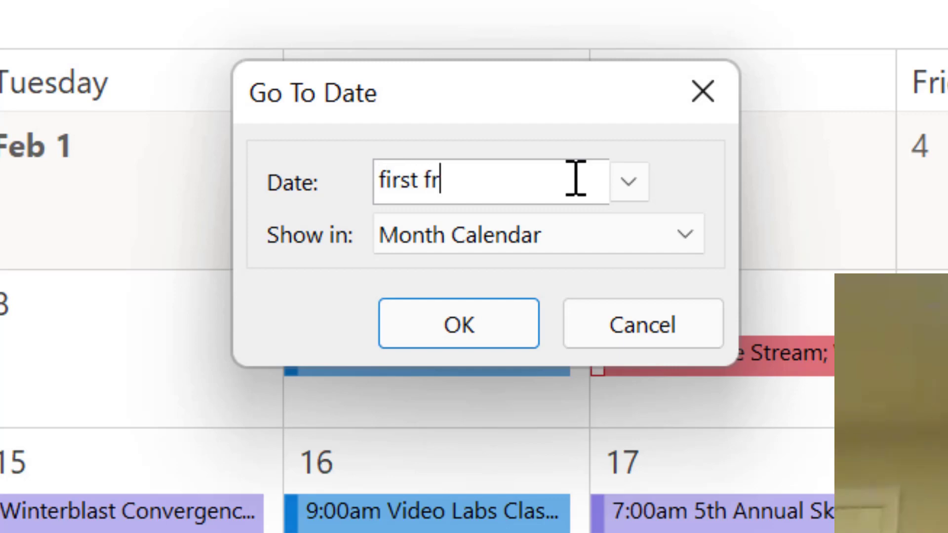
{"action": "type", "text": "iday in mar"}
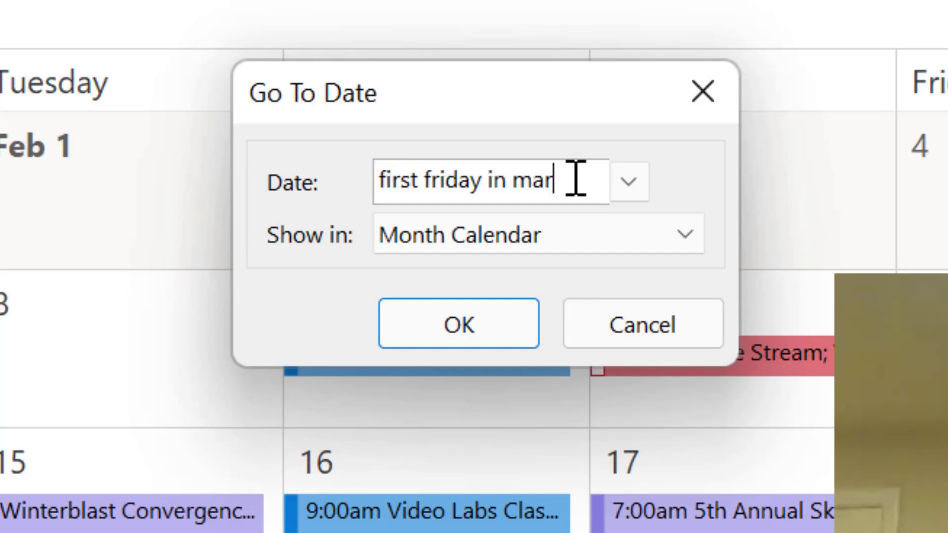
{"action": "type", "text": "ch"}
{"action": "key", "text": "Return"}
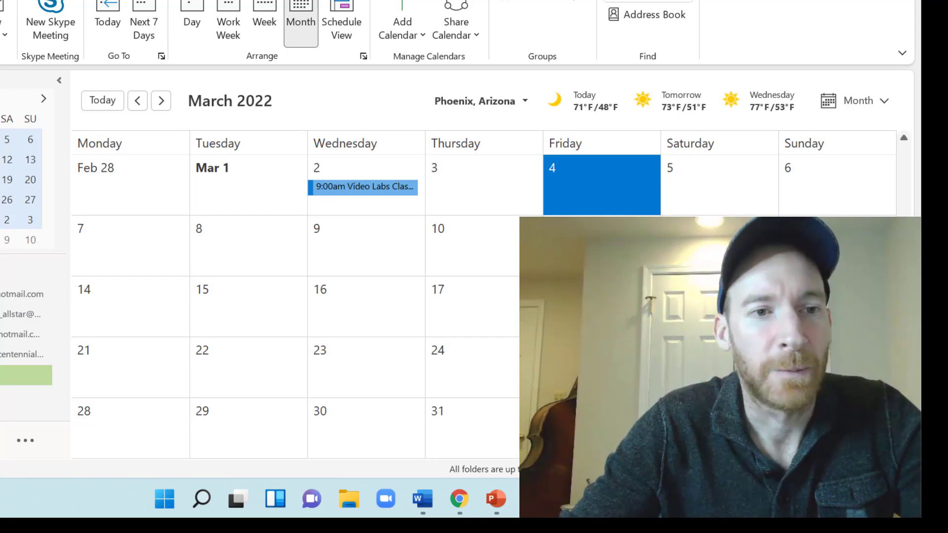
Create an appointment titled "Trip to Hawaii" on Friday 2022-03-04 with a start time of 6:00 AM
{"action": "key", "text": "ctrl+n"}
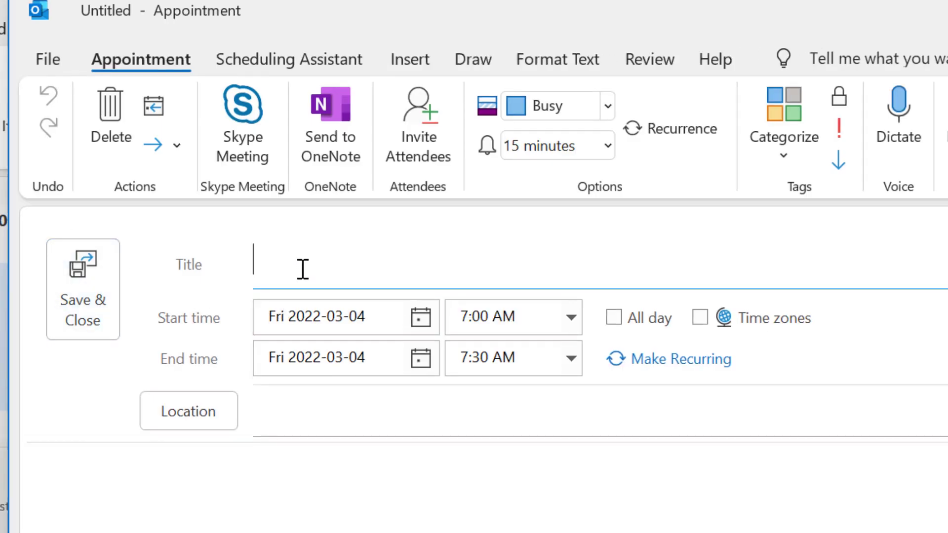
{"action": "type", "text": "Trip to Hawaii"}
{"action": "left_click", "coordinate": [375, 326]}
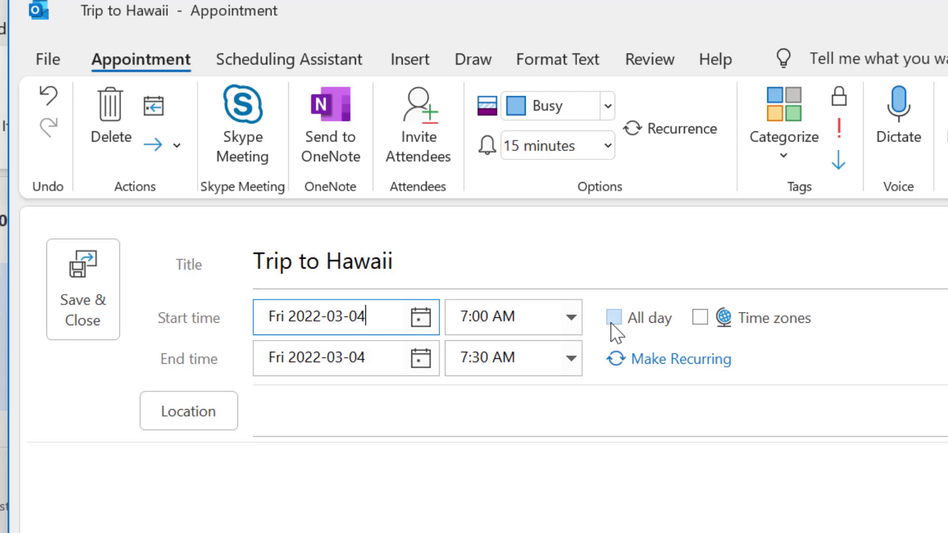
{"action": "left_click", "coordinate": [572, 318]}
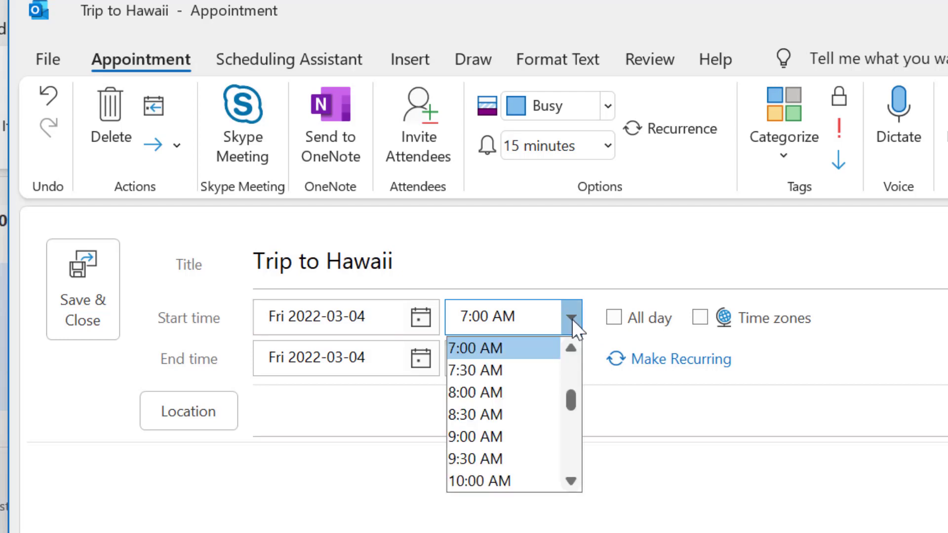
{"action": "scroll", "coordinate": [495, 349], "scroll_direction": "up", "scroll_amount": 1}
{"action": "left_click", "coordinate": [494, 349]}
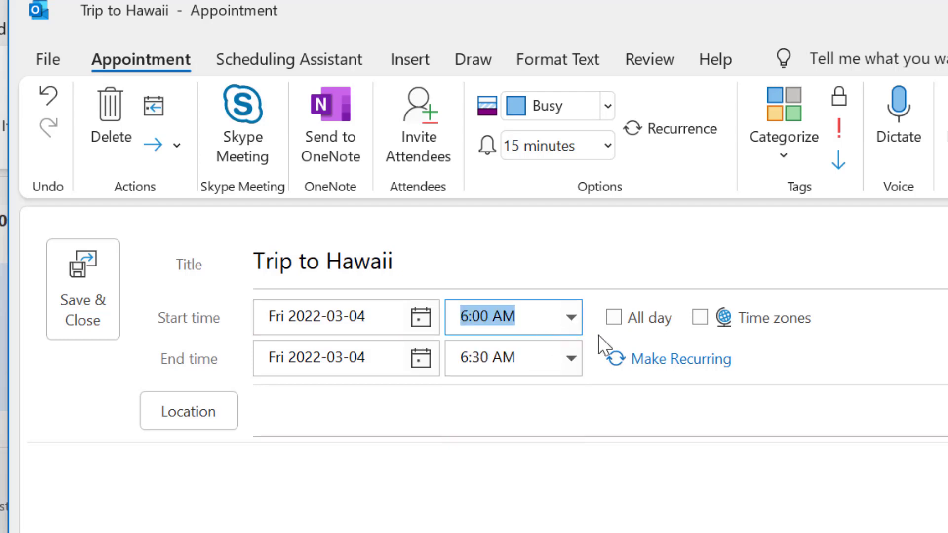
Enable time zones for the Hawaii trip and set the start time zone to Central Time (US & Canada)
{"action": "left_click", "coordinate": [722, 327]}
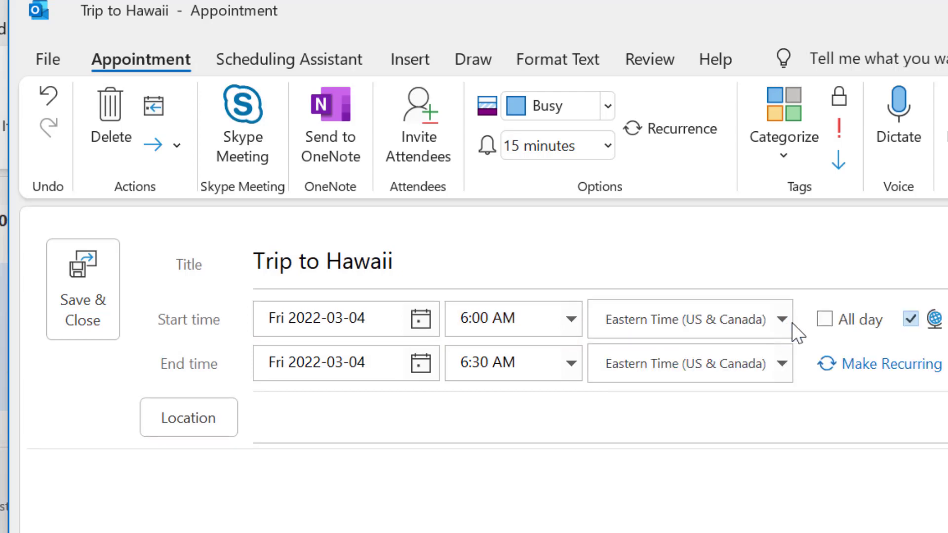
{"action": "left_click", "coordinate": [782, 320]}
{"action": "scroll", "coordinate": [783, 322], "scroll_direction": "up", "scroll_amount": 7}
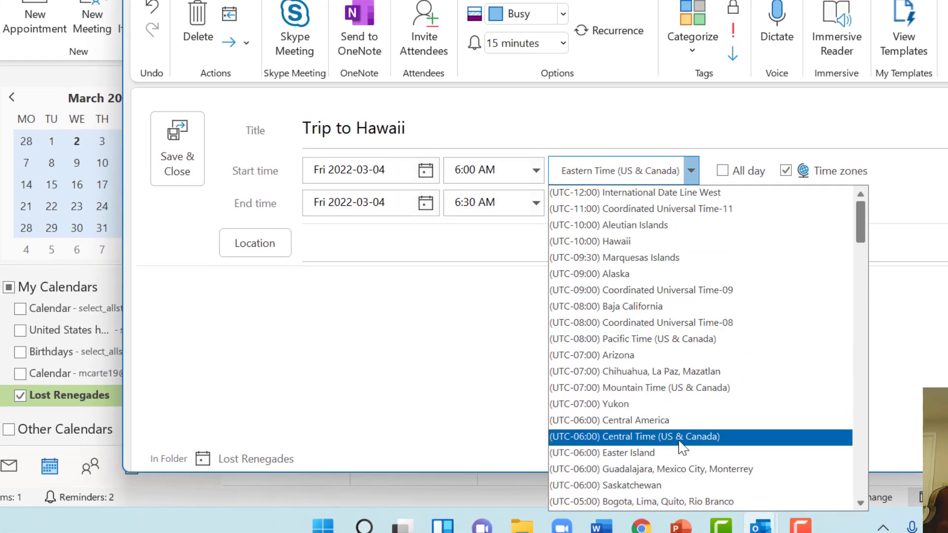
{"action": "left_click", "coordinate": [679, 440]}
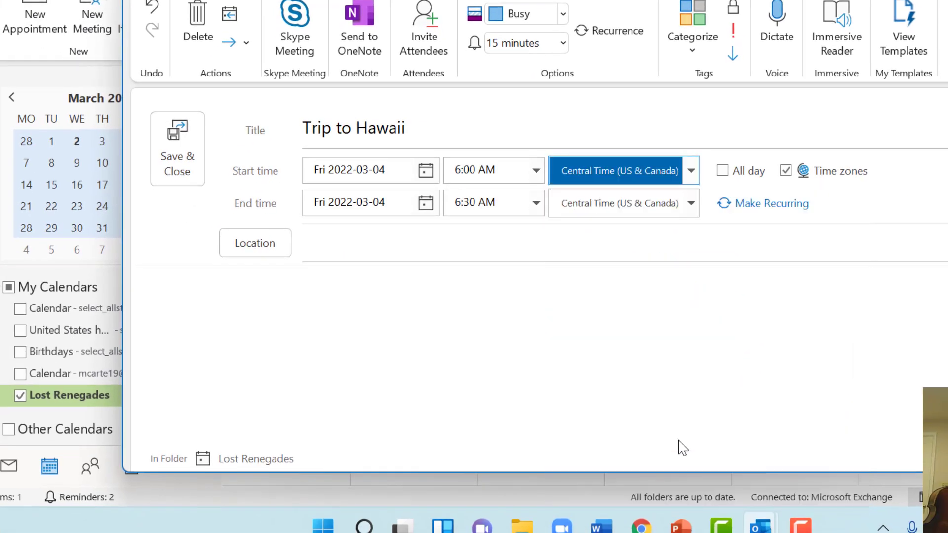
Set the Hawaii trip's end to 9:00 AM in the Hawaii time zone and check the trip's duration
{"action": "left_click", "coordinate": [536, 203]}
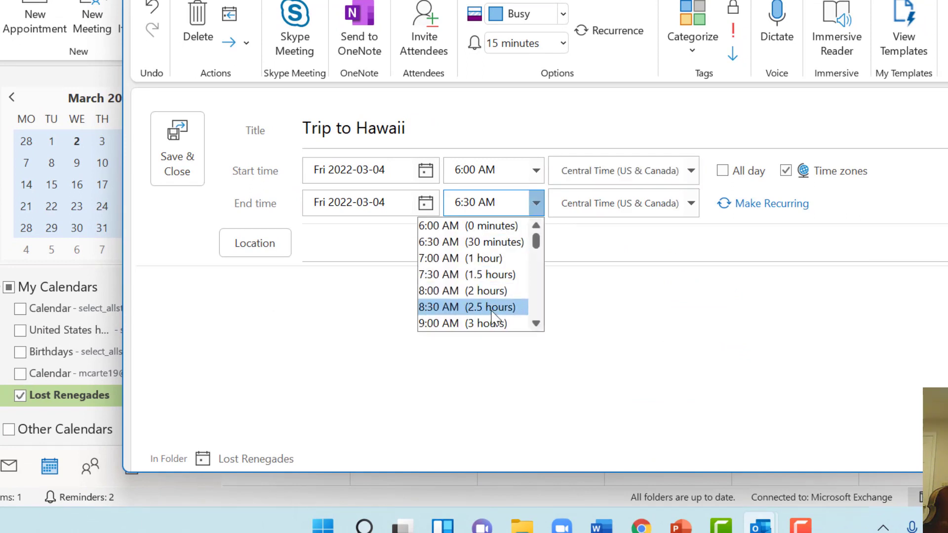
{"action": "left_click", "coordinate": [473, 325]}
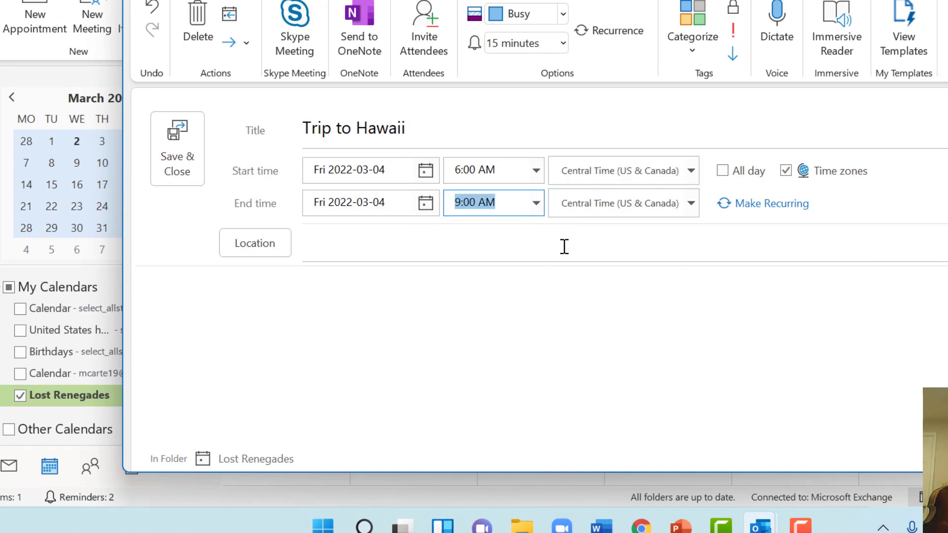
{"action": "left_click", "coordinate": [692, 210]}
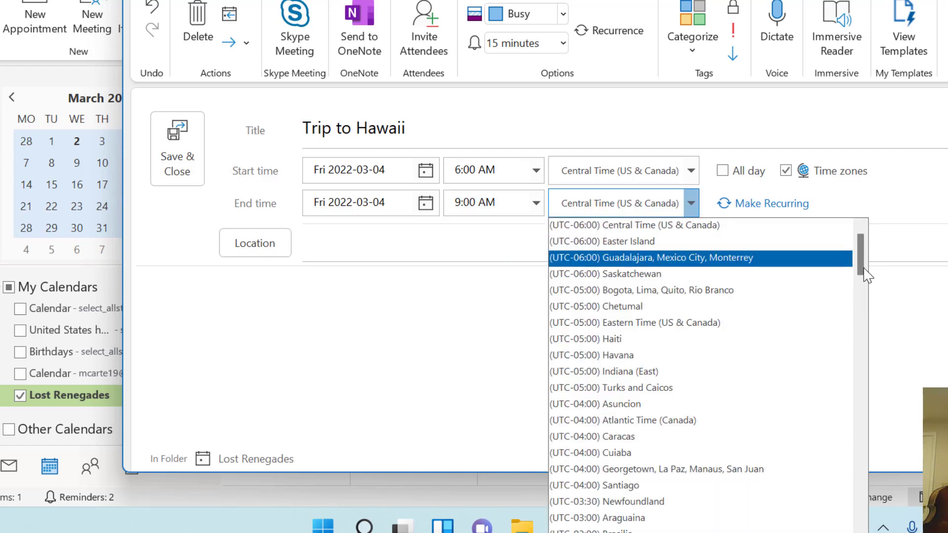
{"action": "scroll", "coordinate": [865, 267], "scroll_direction": "up", "scroll_amount": 5}
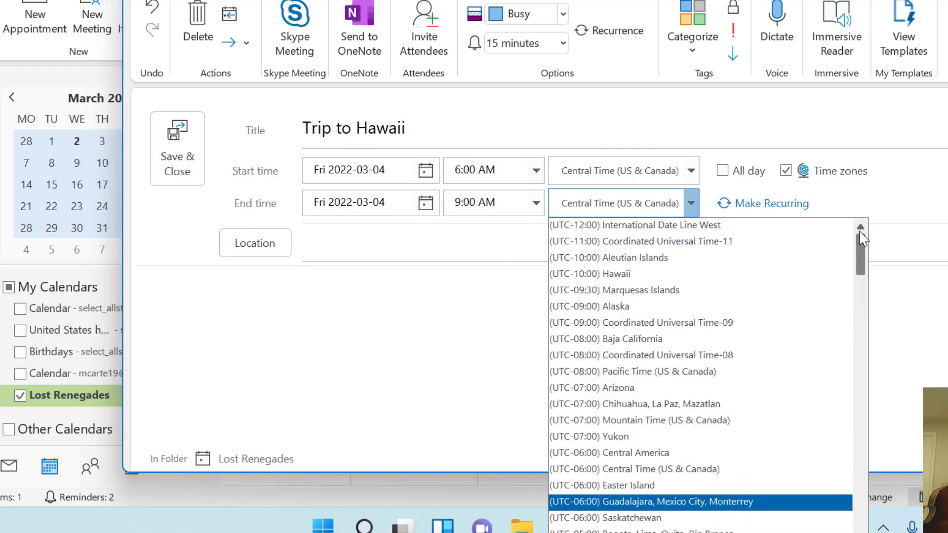
{"action": "left_click", "coordinate": [734, 273]}
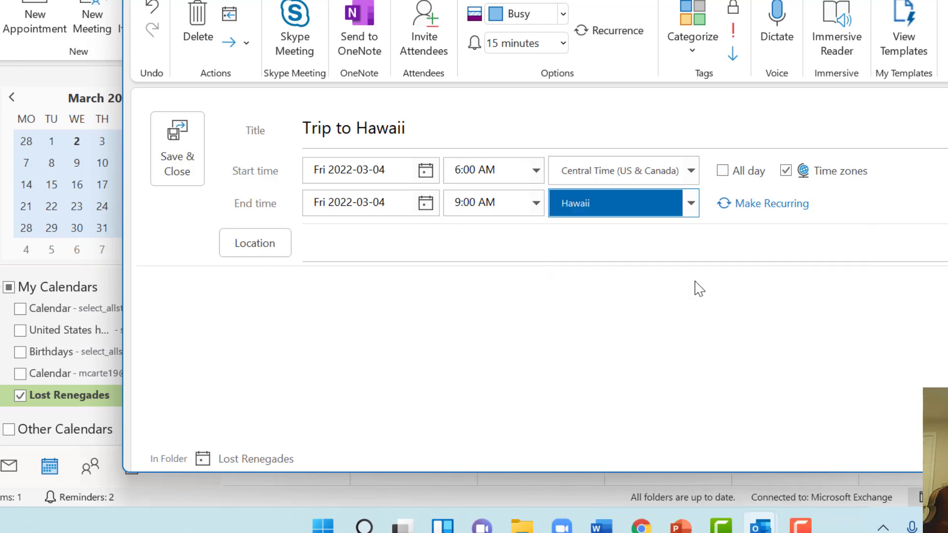
{"action": "left_click", "coordinate": [607, 254]}
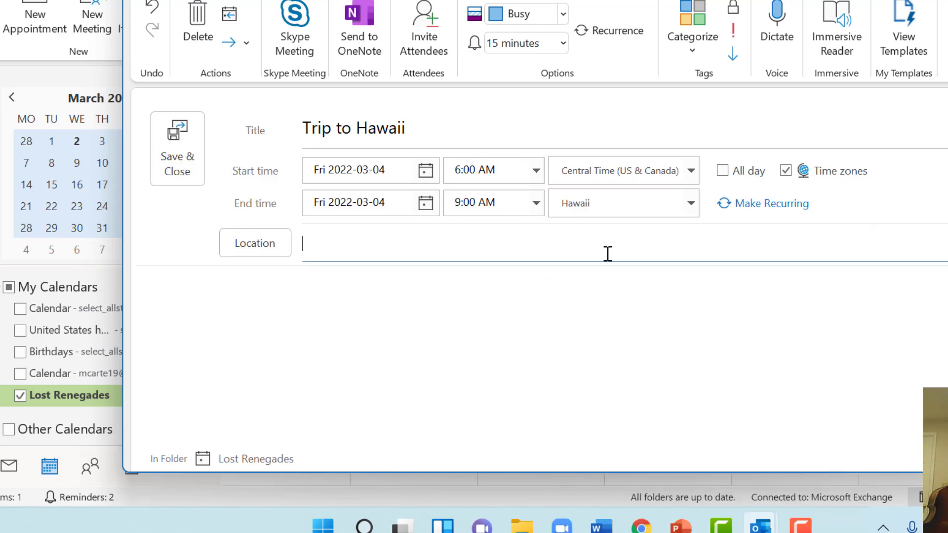
{"action": "left_click", "coordinate": [491, 204]}
{"action": "left_click", "coordinate": [493, 205]}
{"action": "left_click", "coordinate": [535, 204]}
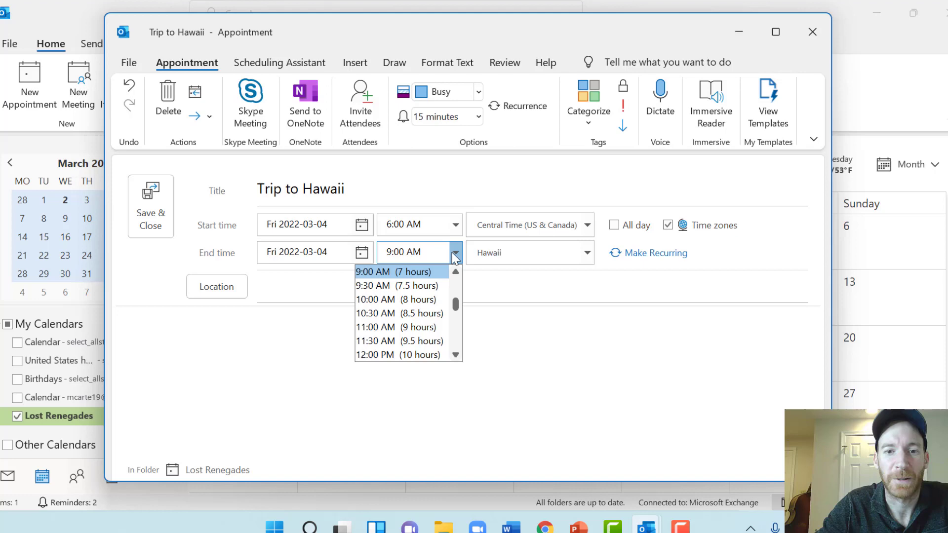
{"action": "left_click", "coordinate": [536, 203]}
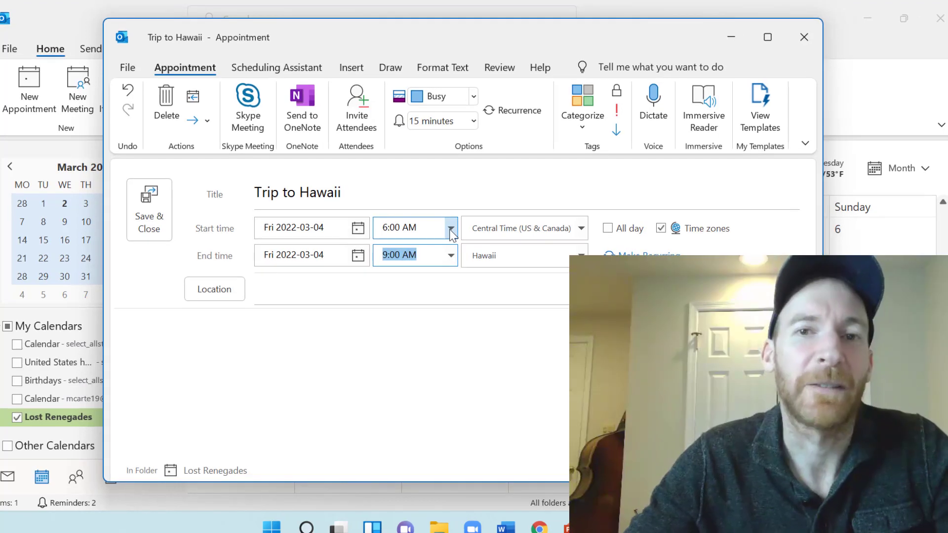
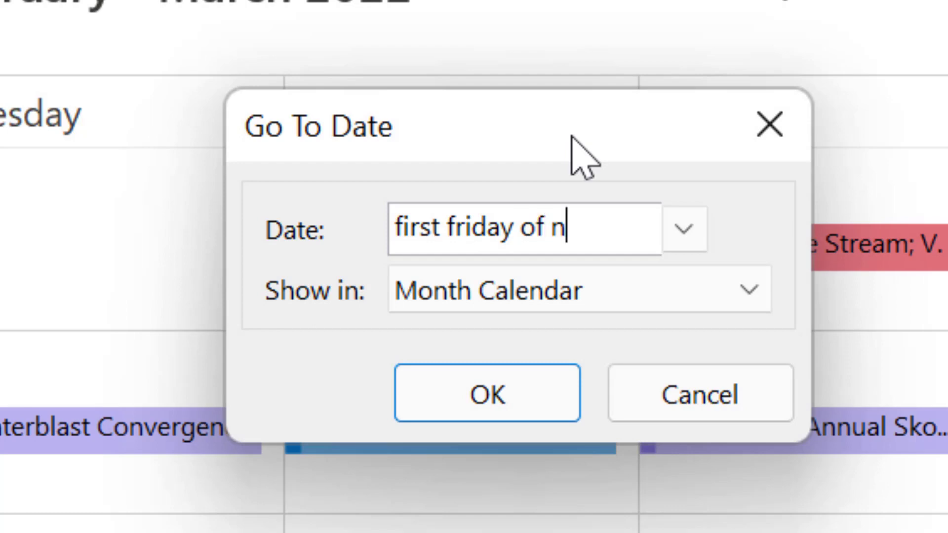
Go to the date "first friday of next year" in the month calendar and save a "Dentist" appointment on that day
{"action": "type", "text": "ar"}
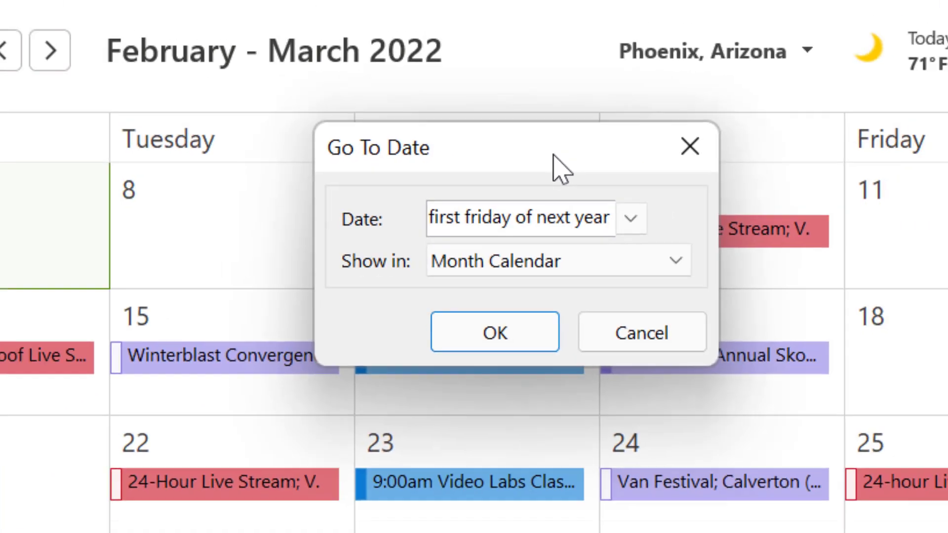
{"action": "key", "text": "Return"}
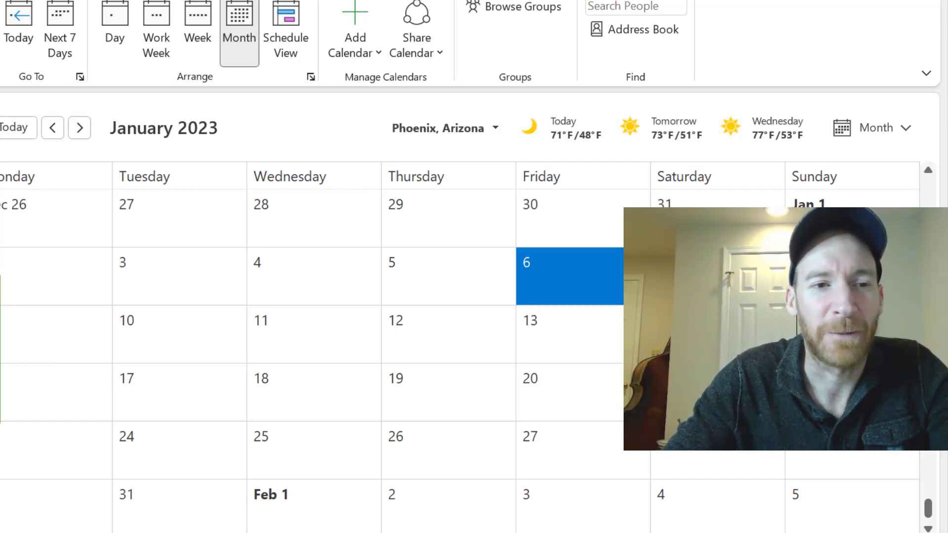
{"action": "key", "text": "ctrl+n"}
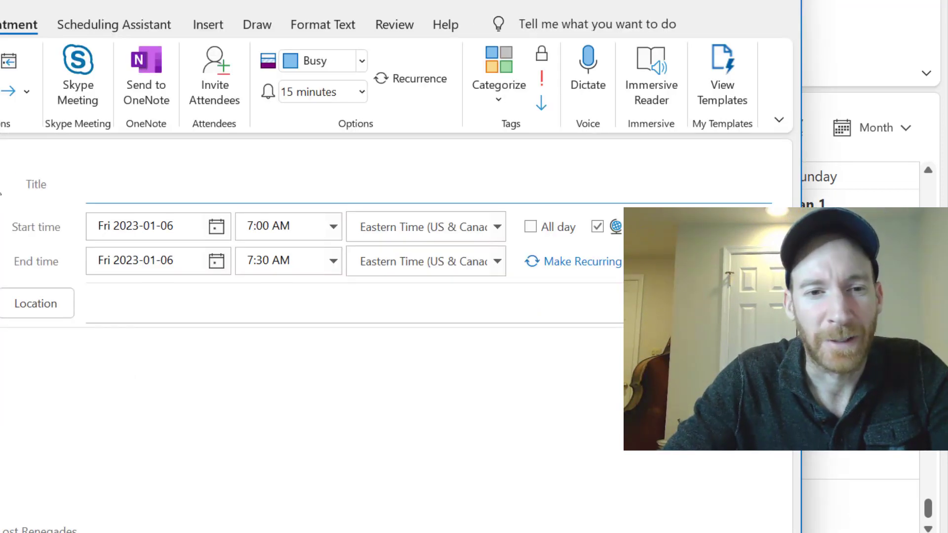
{"action": "type", "text": "Dentist"}
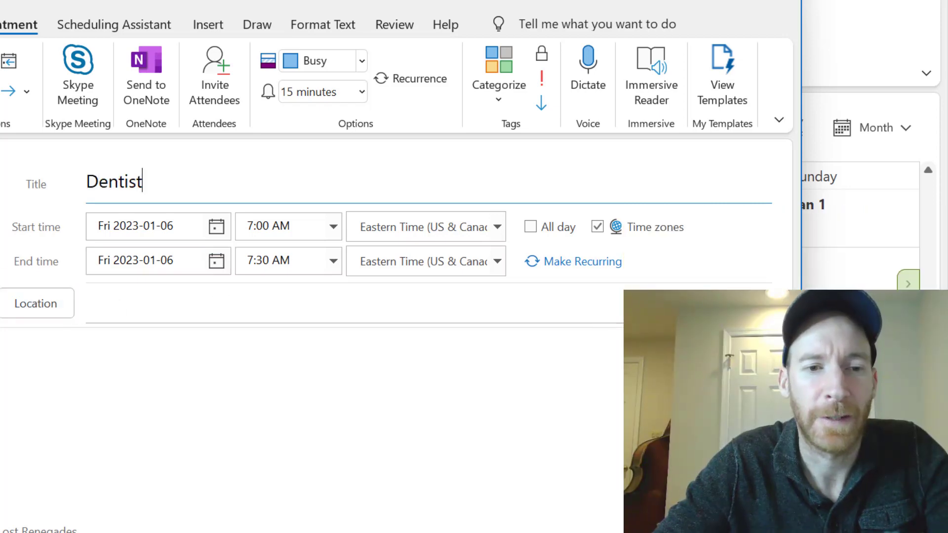
{"action": "key", "text": "alt+s"}
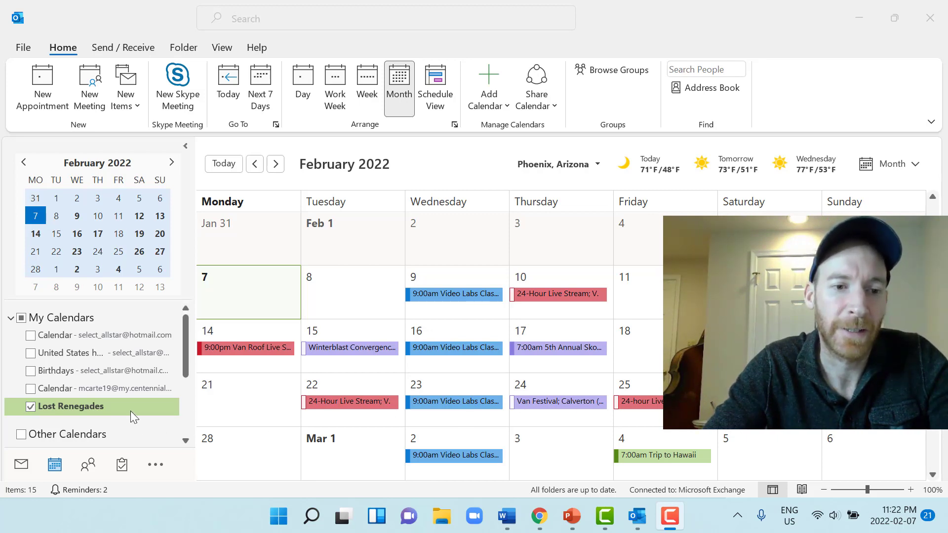
Start saving the Lost Renegades calendar in iCalendar format, with the date range set to Next 30 days and full details
{"action": "left_click", "coordinate": [29, 51]}
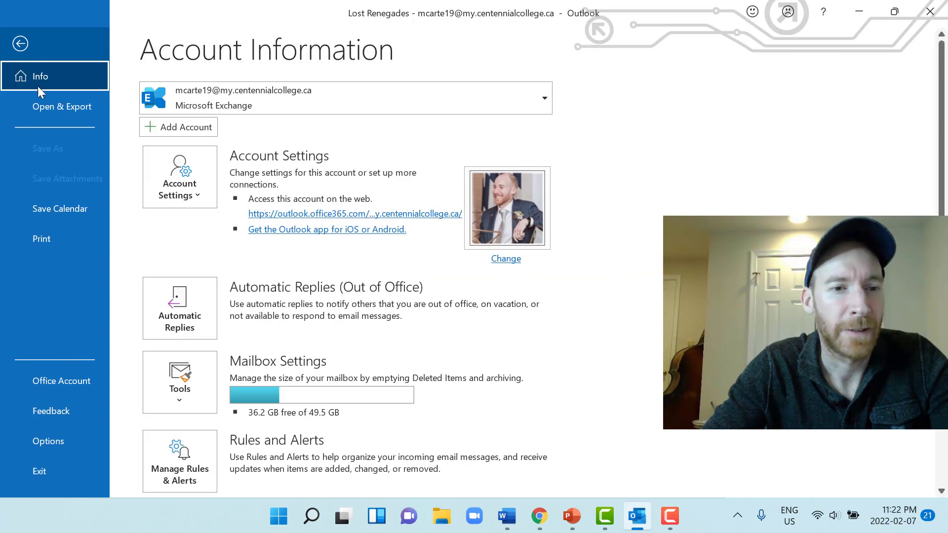
{"action": "left_click", "coordinate": [65, 210]}
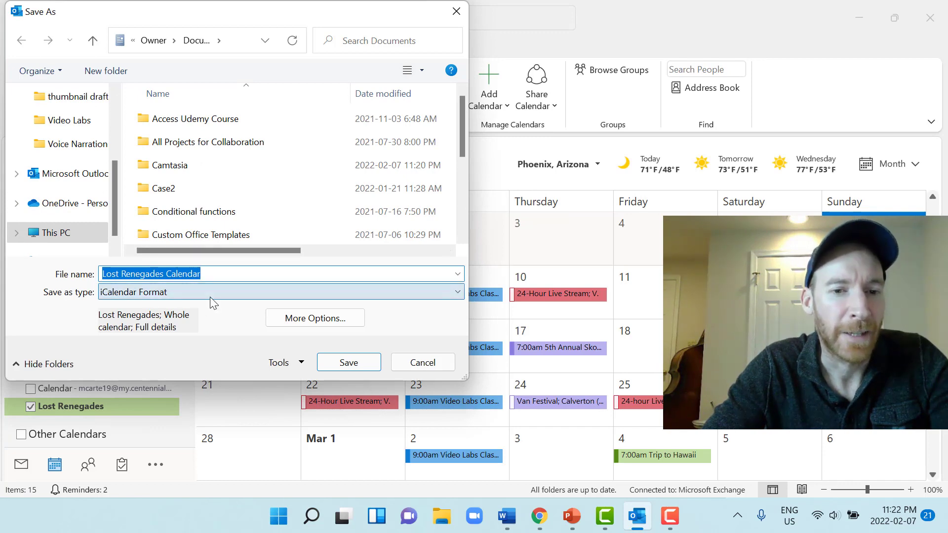
{"action": "left_click", "coordinate": [285, 319]}
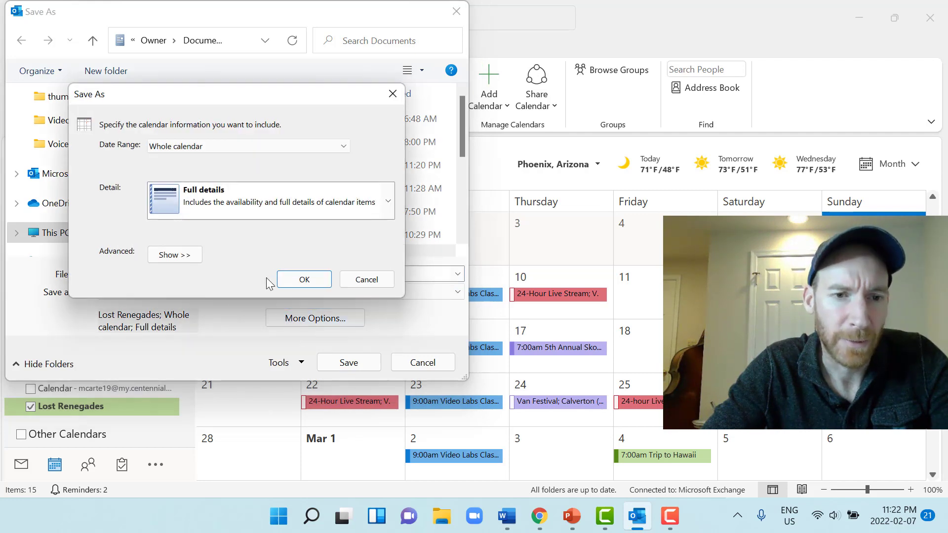
{"action": "left_click", "coordinate": [253, 206]}
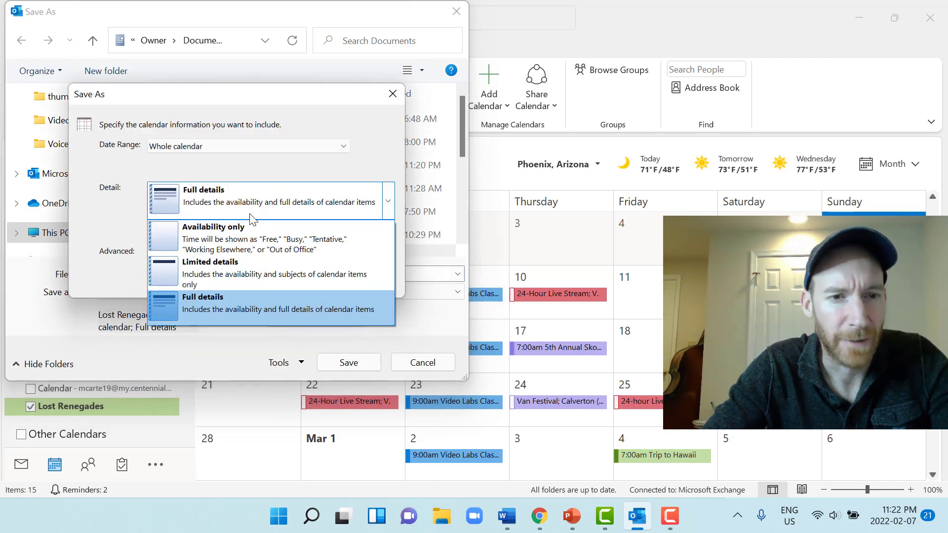
{"action": "left_click", "coordinate": [245, 143]}
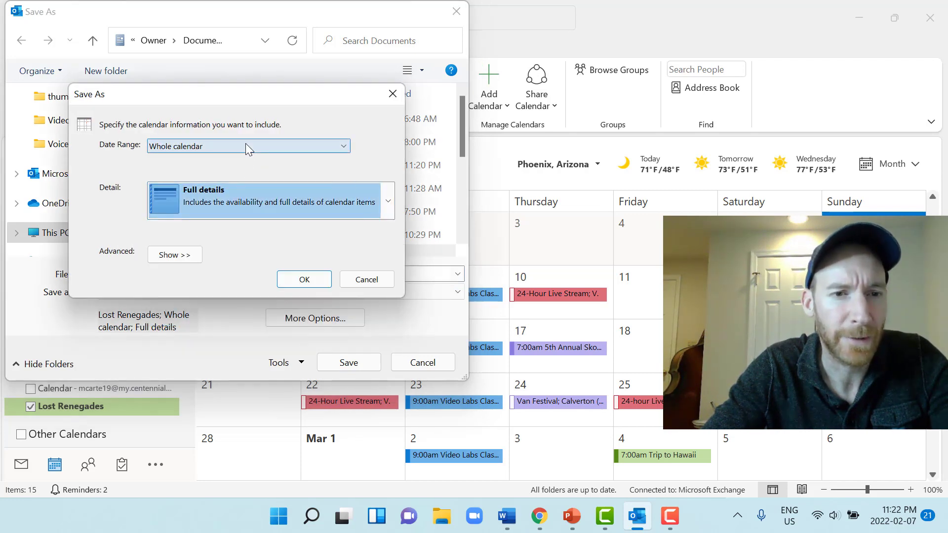
{"action": "left_click", "coordinate": [245, 143]}
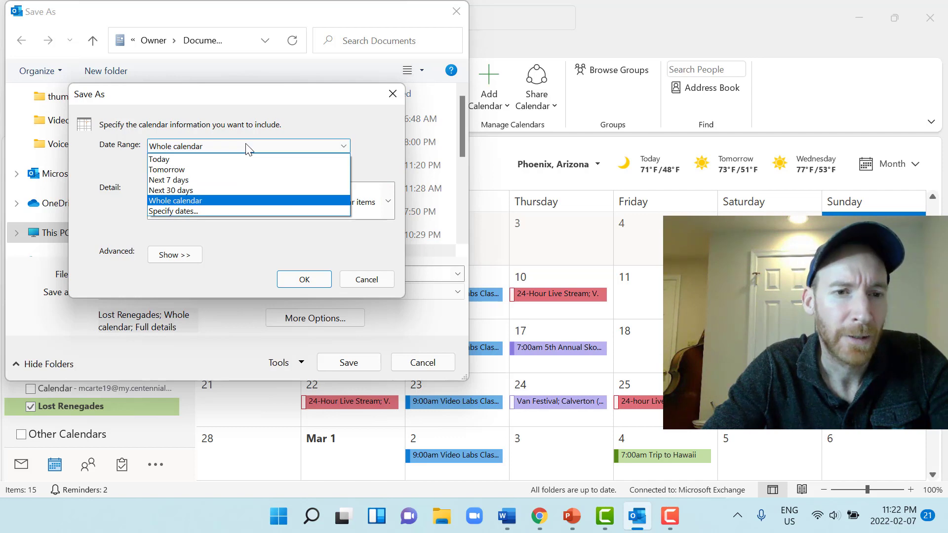
{"action": "left_click", "coordinate": [186, 192]}
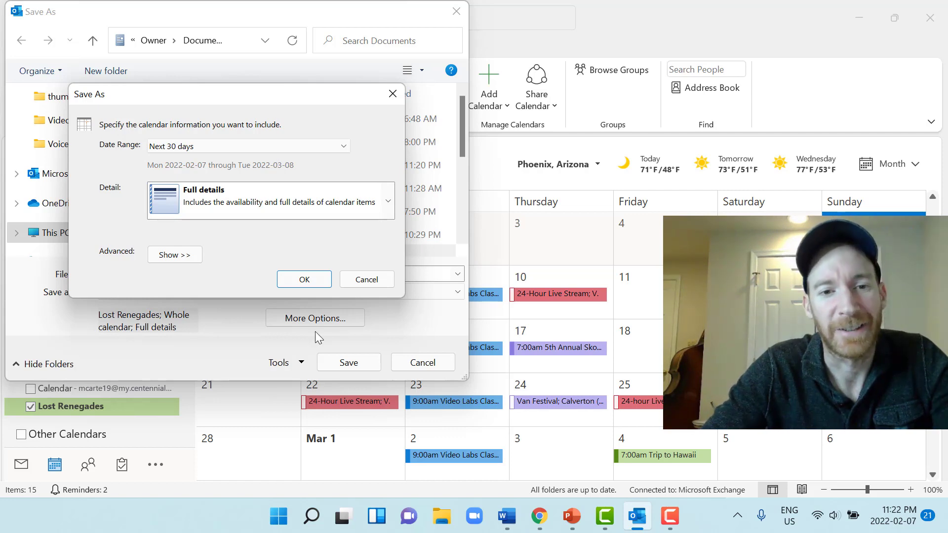
{"action": "left_click", "coordinate": [315, 280]}
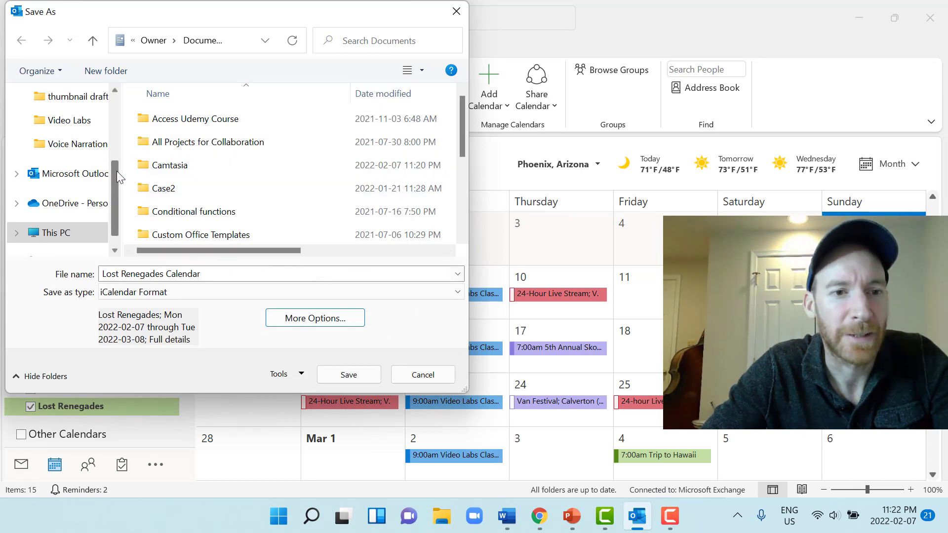
Save the calendar file as "Lost Renegades Calendar" in the Documents folder
{"action": "left_click_drag", "start_coordinate": [116, 171], "coordinate": [117, 135]}
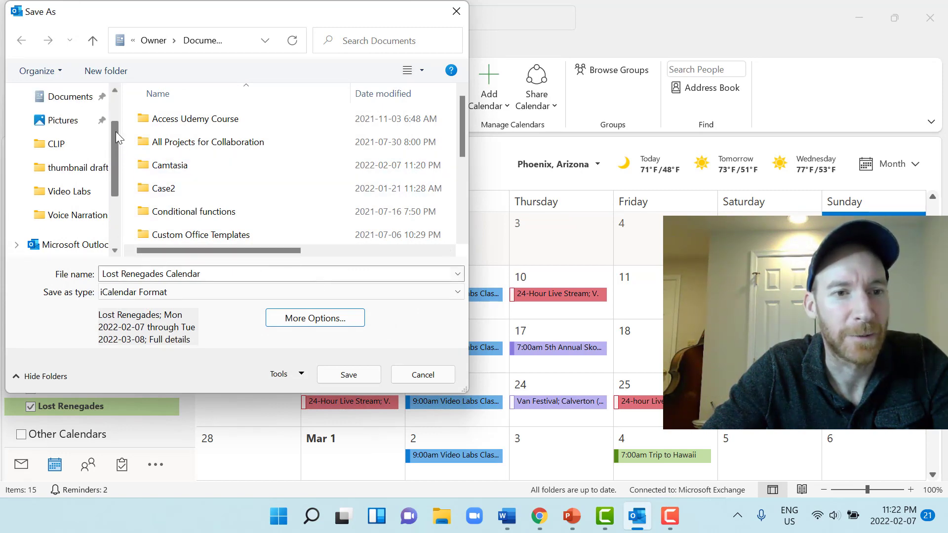
{"action": "left_click", "coordinate": [70, 96]}
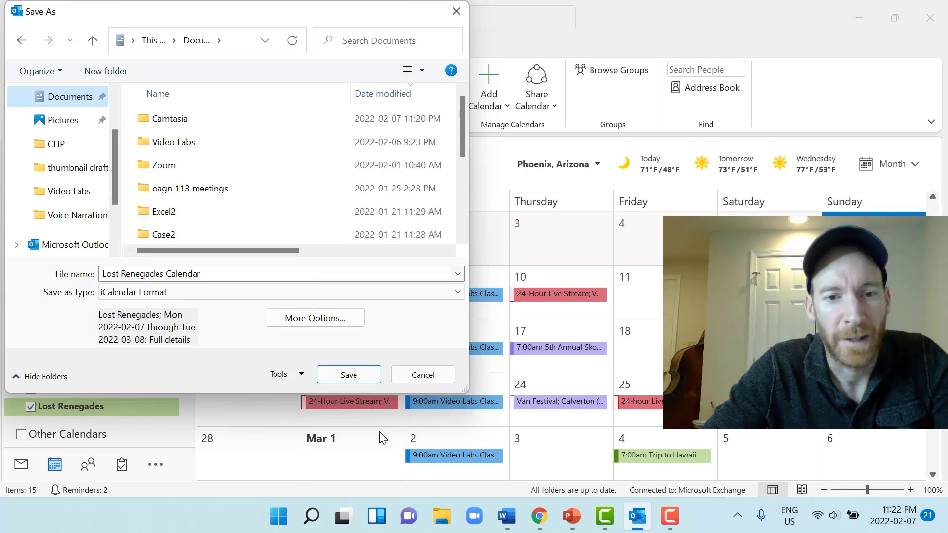
{"action": "left_click", "coordinate": [362, 378]}
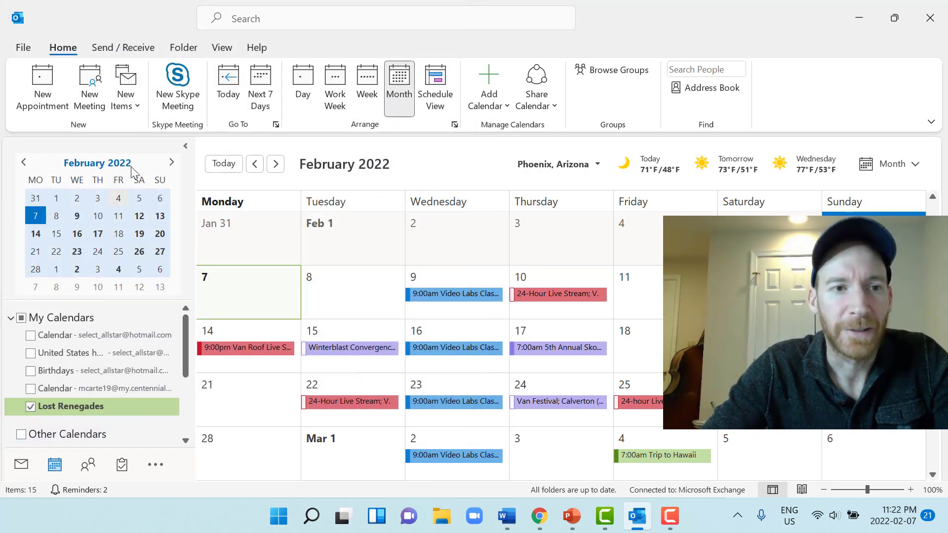
Select the iCalendar (.ics) or vCalendar (.vcs) import action in the Import and Export Wizard and cancel the wizard
{"action": "left_click", "coordinate": [23, 47]}
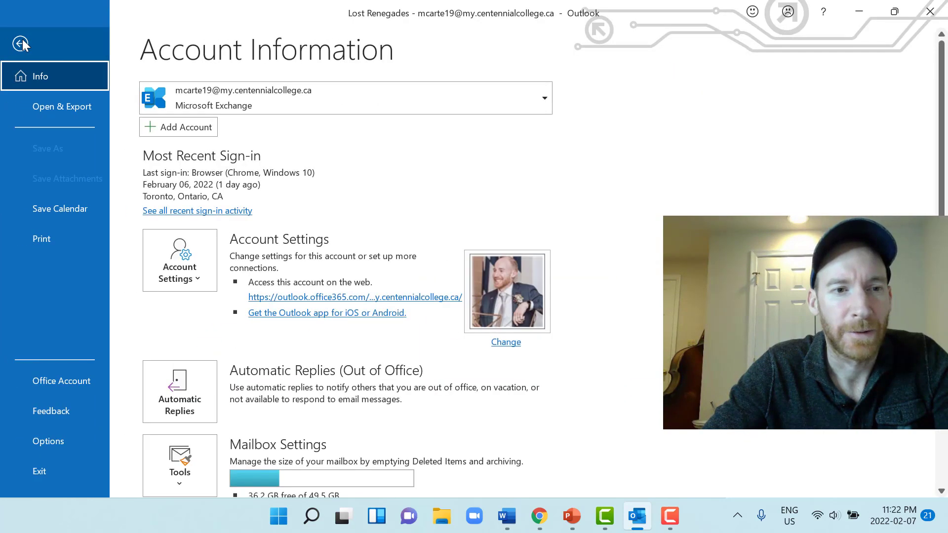
{"action": "left_click", "coordinate": [42, 113]}
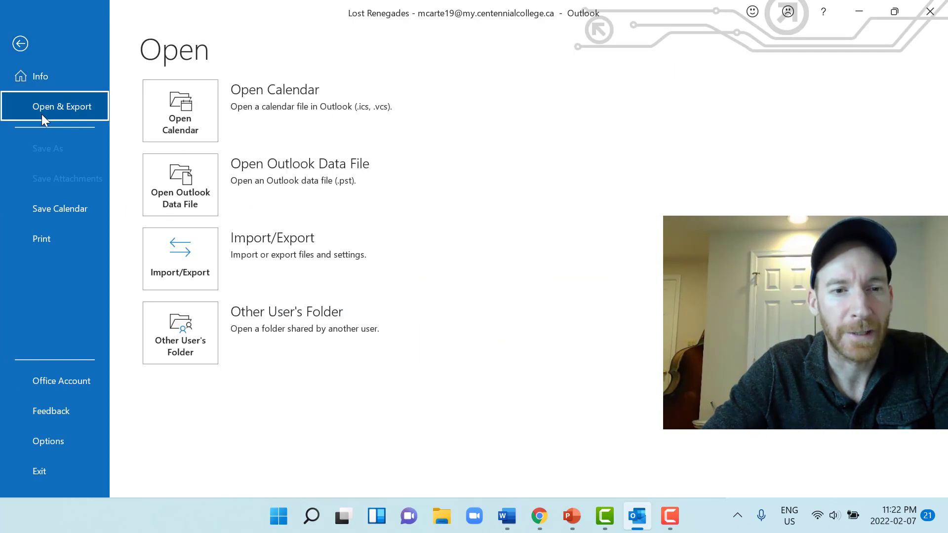
{"action": "left_click", "coordinate": [200, 273]}
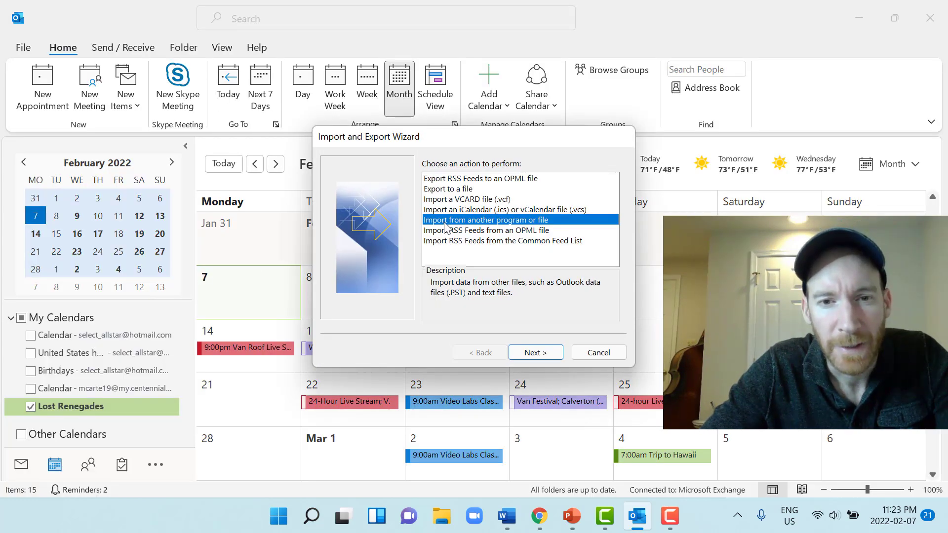
{"action": "left_click", "coordinate": [455, 210]}
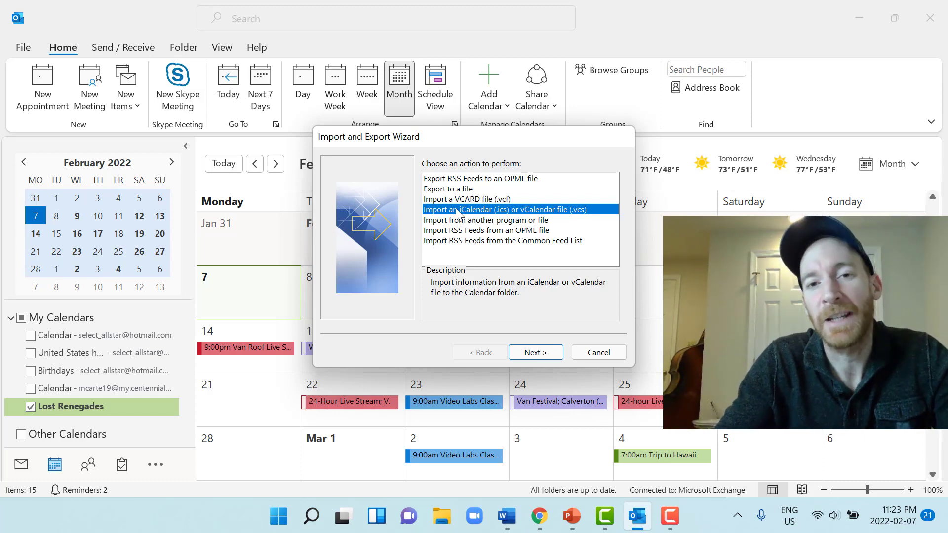
{"action": "left_click", "coordinate": [599, 352]}
{"action": "mouse_move", "coordinate": [599, 353]}
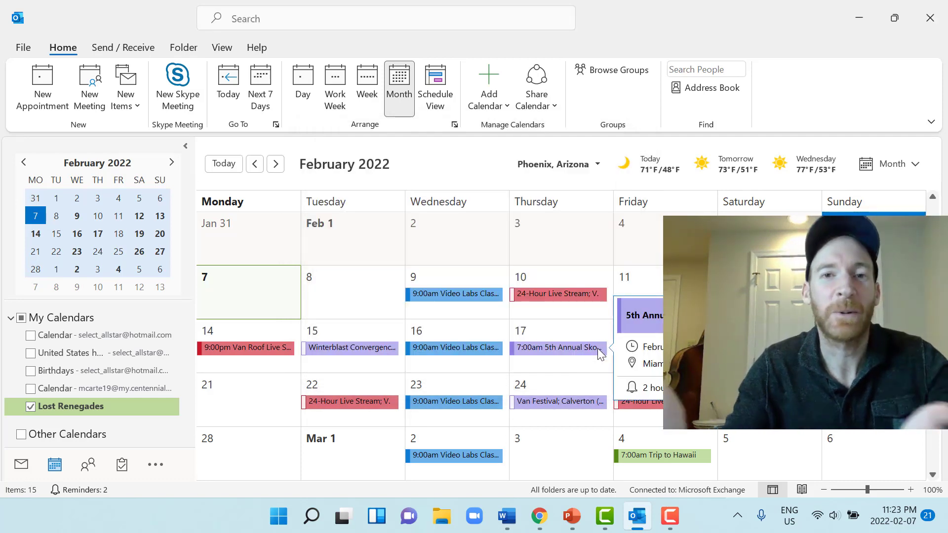